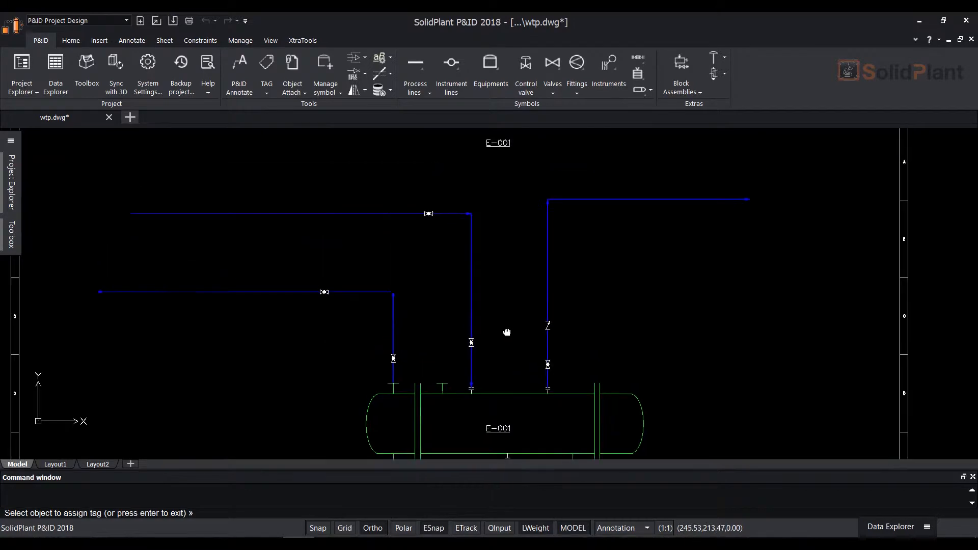
Open tag assignment for the process line leaving the bottom-left nozzle of exchanger E-001
mouse_move(509, 284)
middle_mouse_down()
mouse_move(511, 233)
mouse_move(510, 259)
mouse_move(511, 250)
middle_mouse_up()
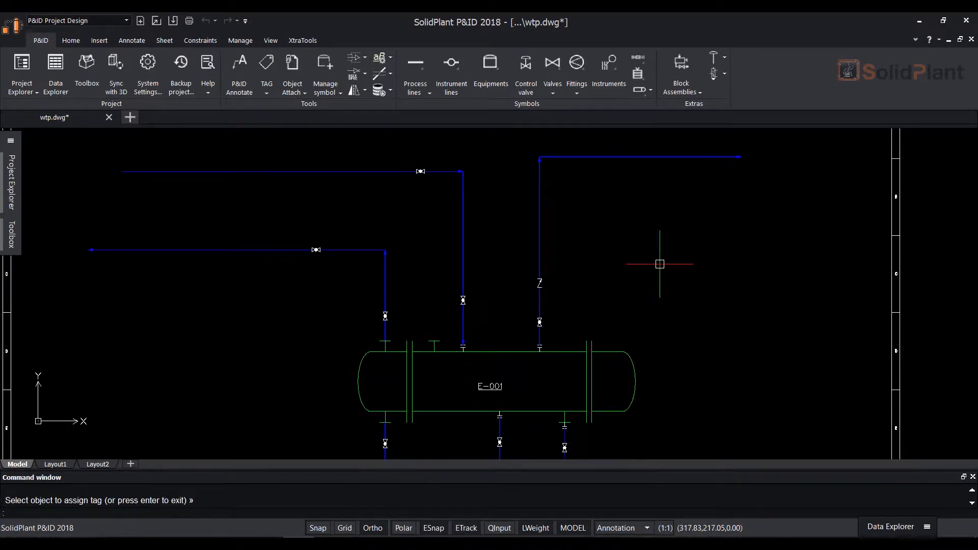
scroll(539, 335, "down", 2)
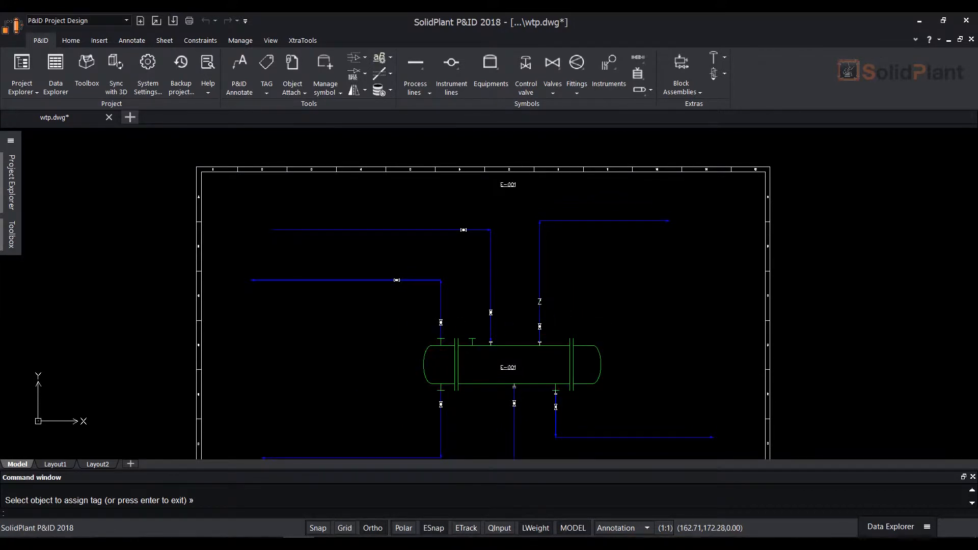
middle_click_drag(402, 344, 399, 308)
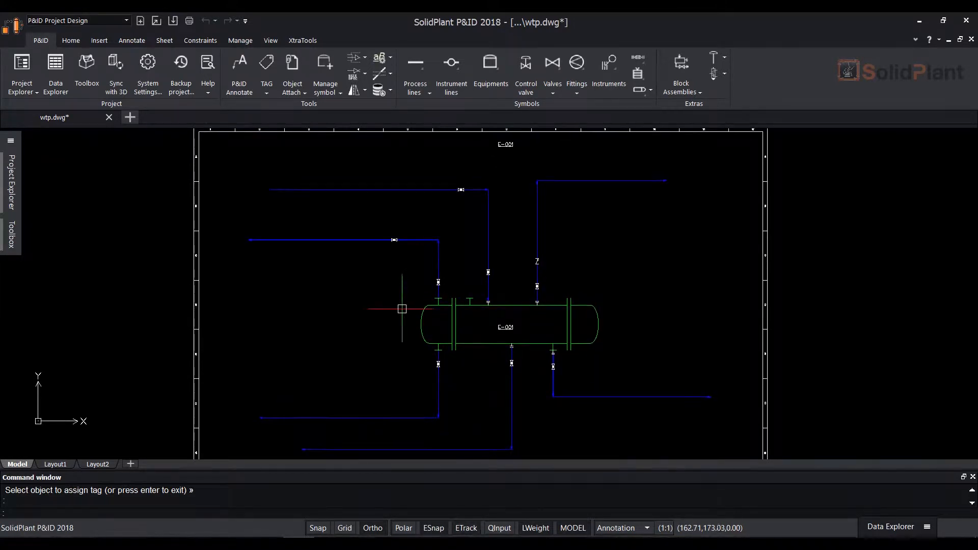
left_click(269, 96)
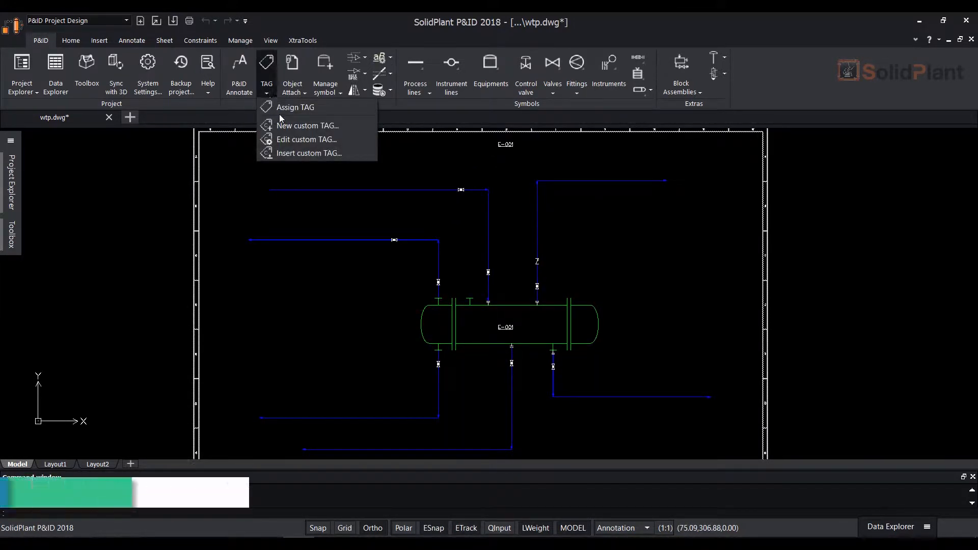
left_click(325, 108)
scroll(441, 423, "up", 5)
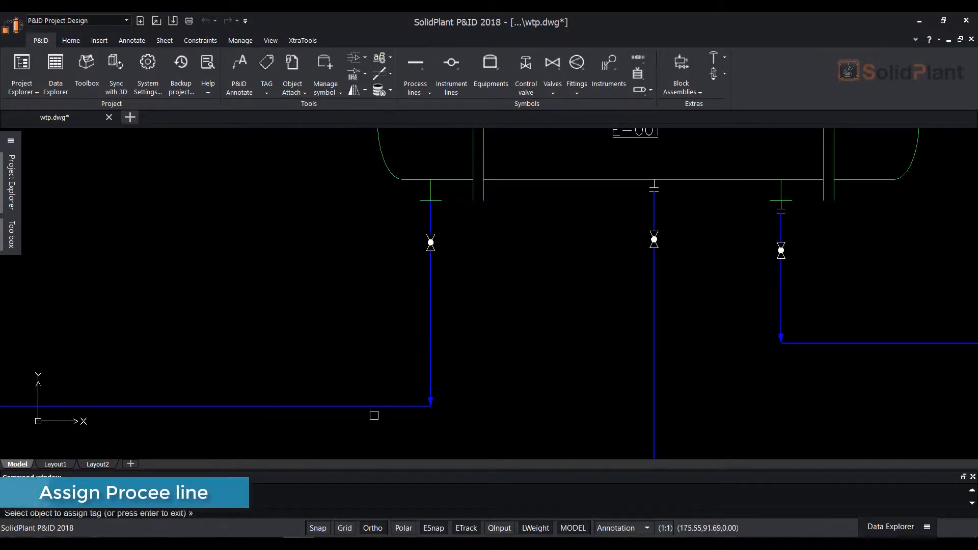
left_click(373, 406)
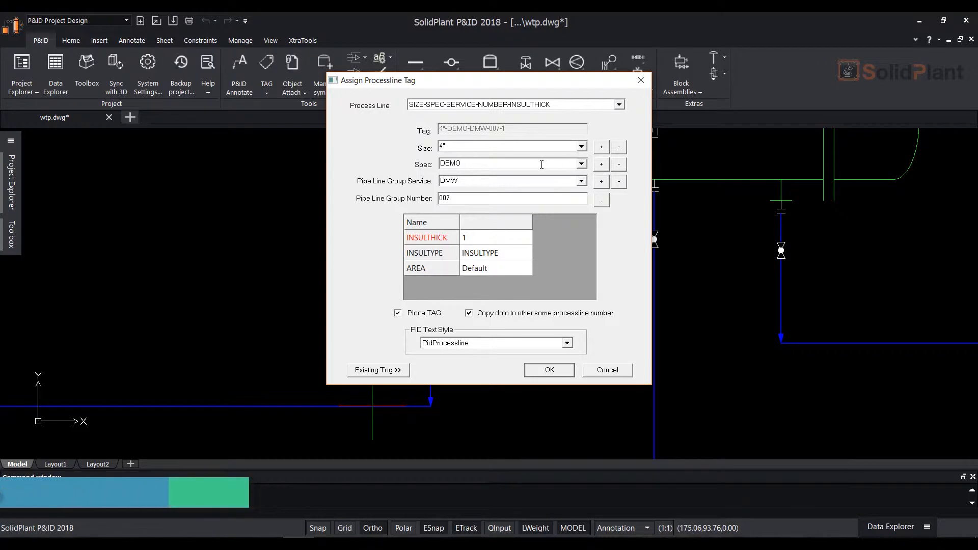
Set the line's spec to SP01 and add it to the spec list with detail "New specification" and description "New spec"
double_click(505, 163)
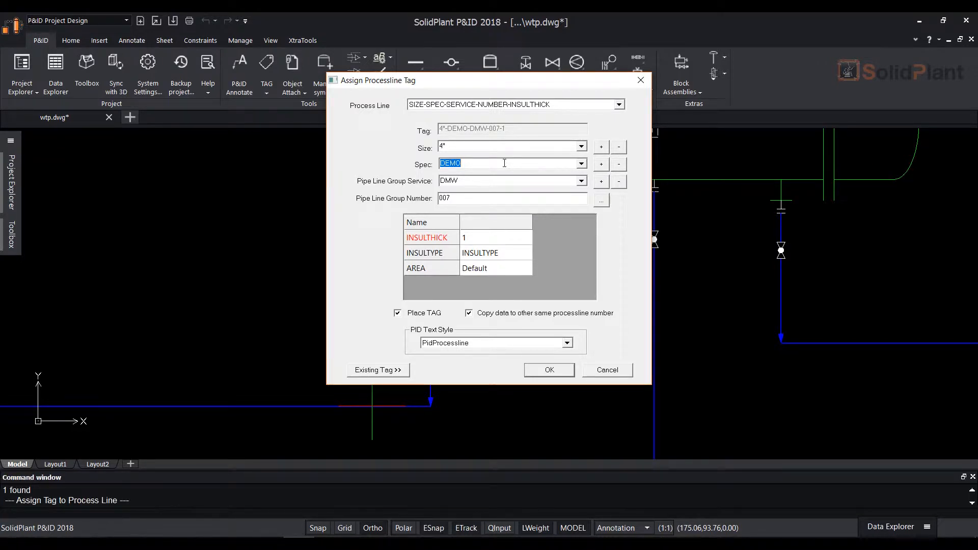
type("SP01")
left_click(601, 164)
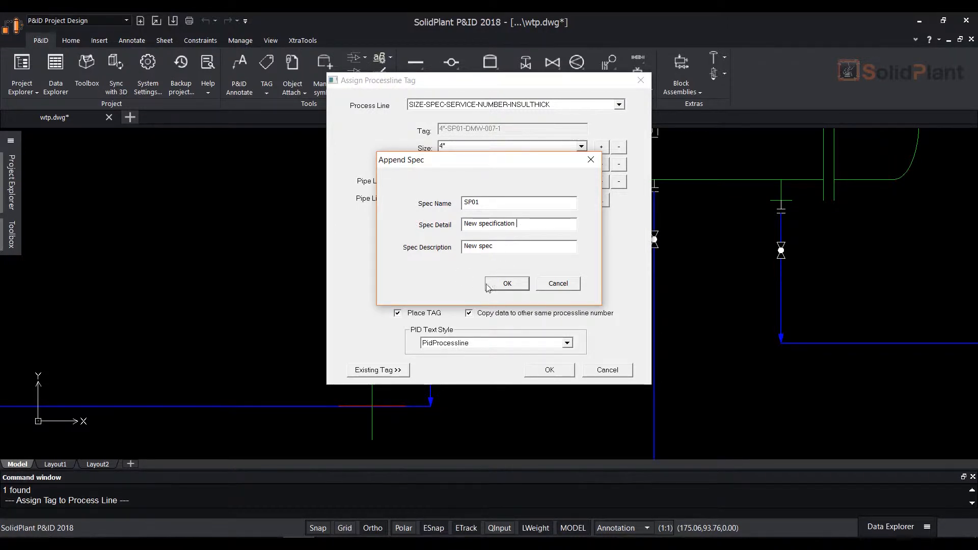
left_click(507, 284)
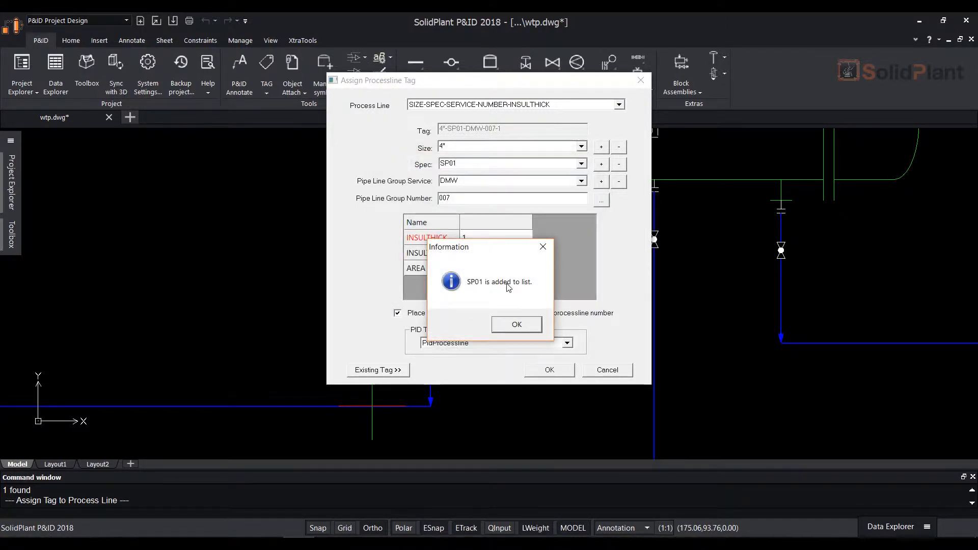
left_click(506, 326)
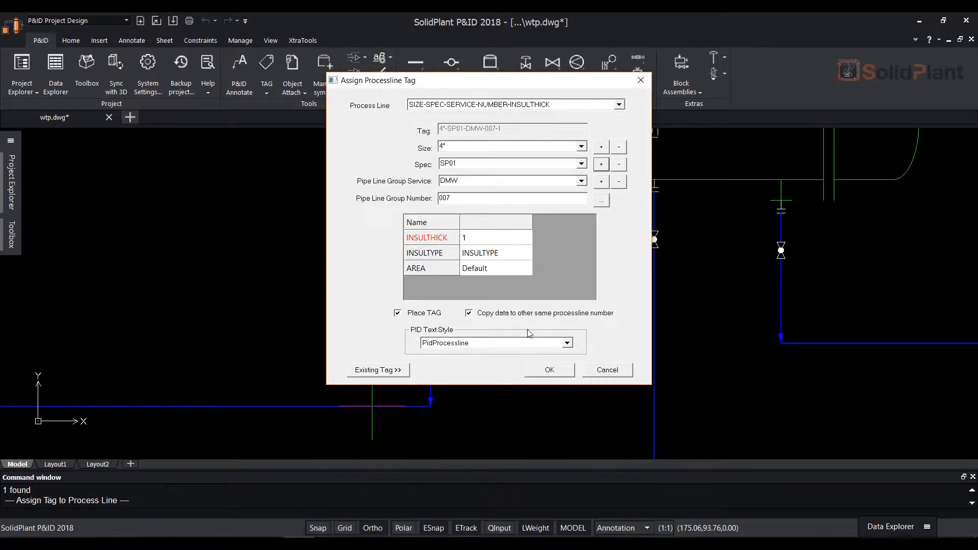
Place the line's tag just above its horizontal run and shift the text left, clear of the corner arrow
left_click(550, 370)
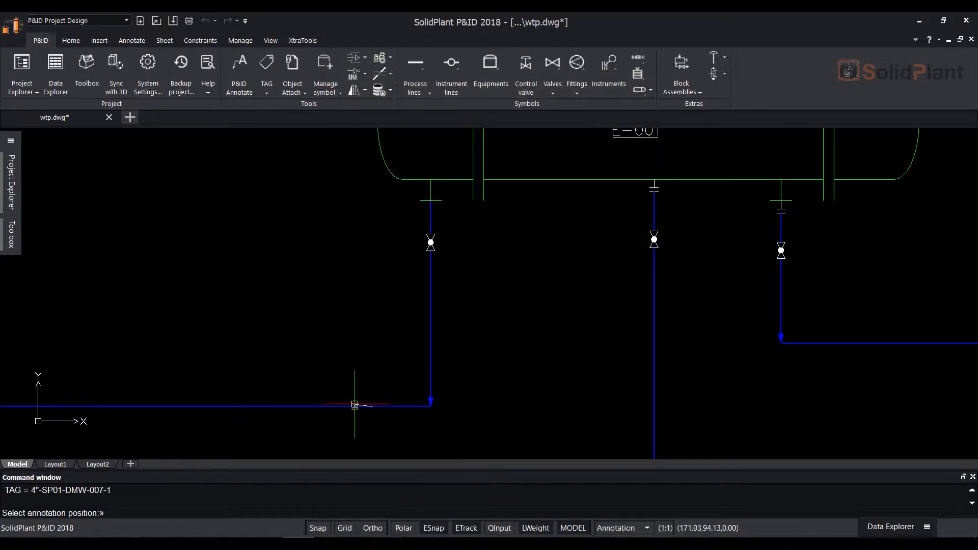
left_click(350, 396)
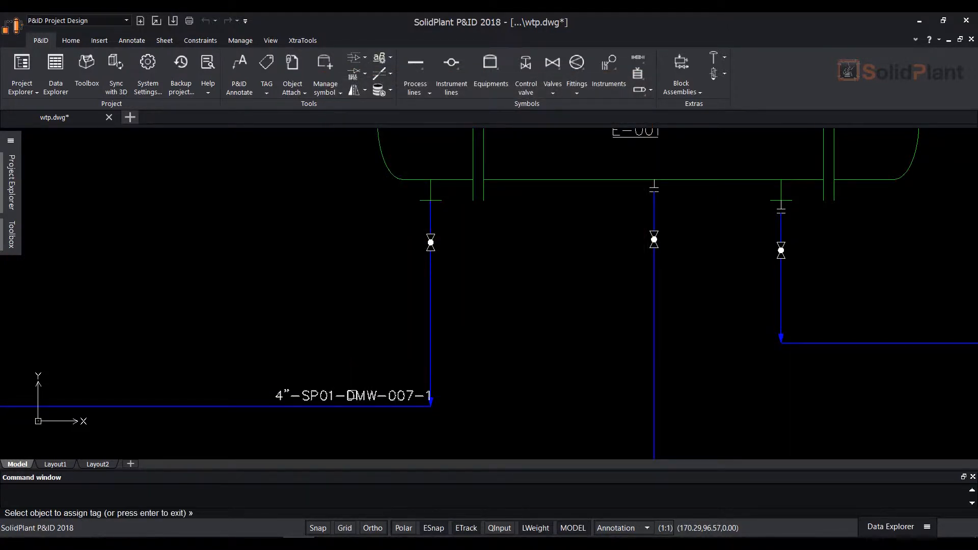
middle_click_drag(487, 378, 585, 369)
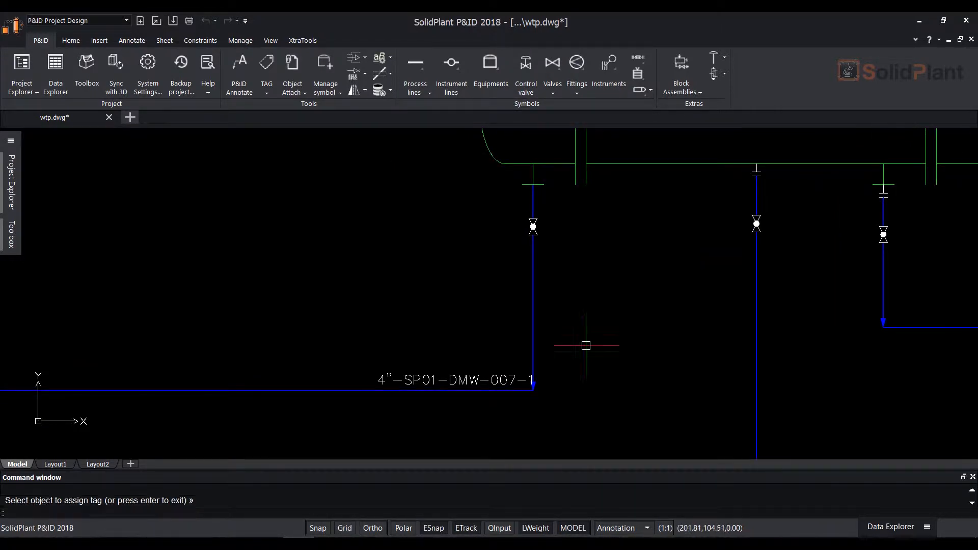
left_click(449, 380)
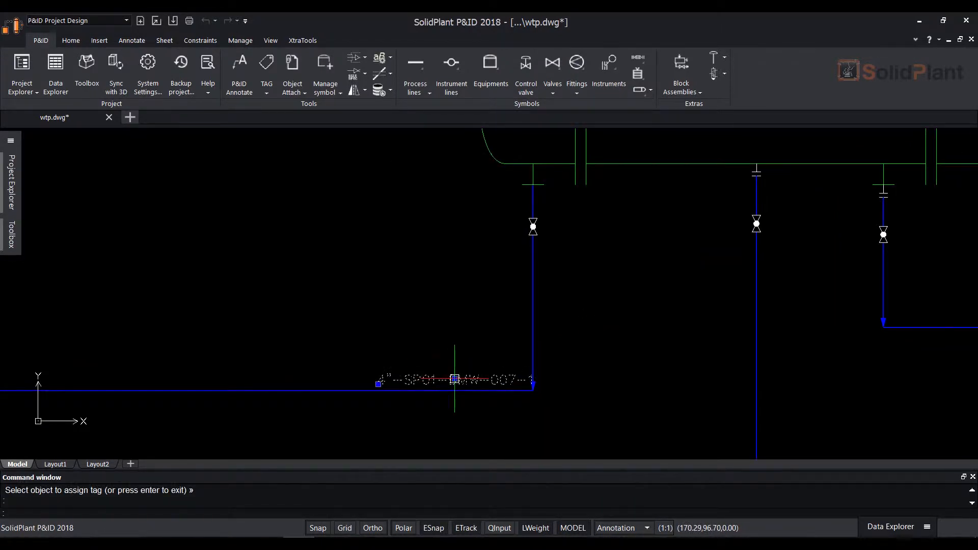
left_click(454, 379)
left_click(407, 378)
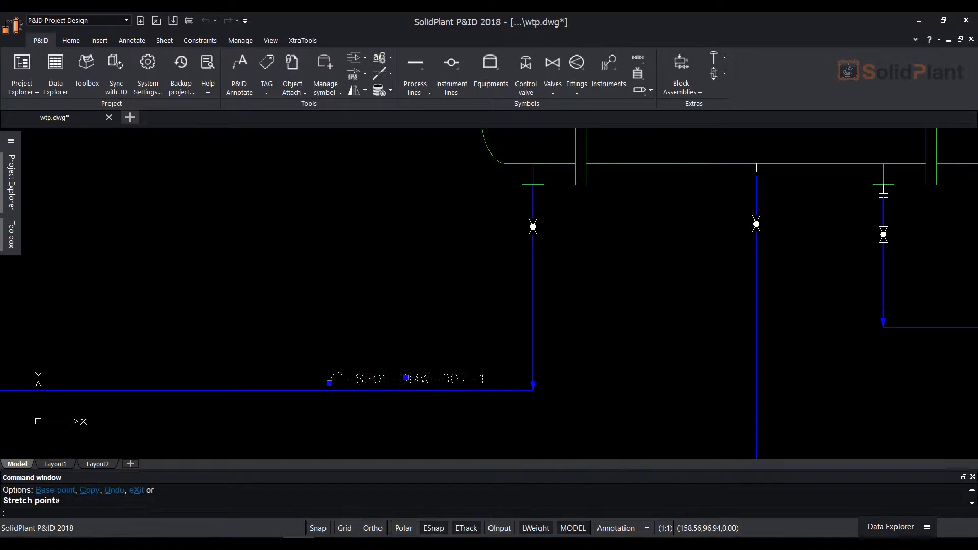
key("Escape")
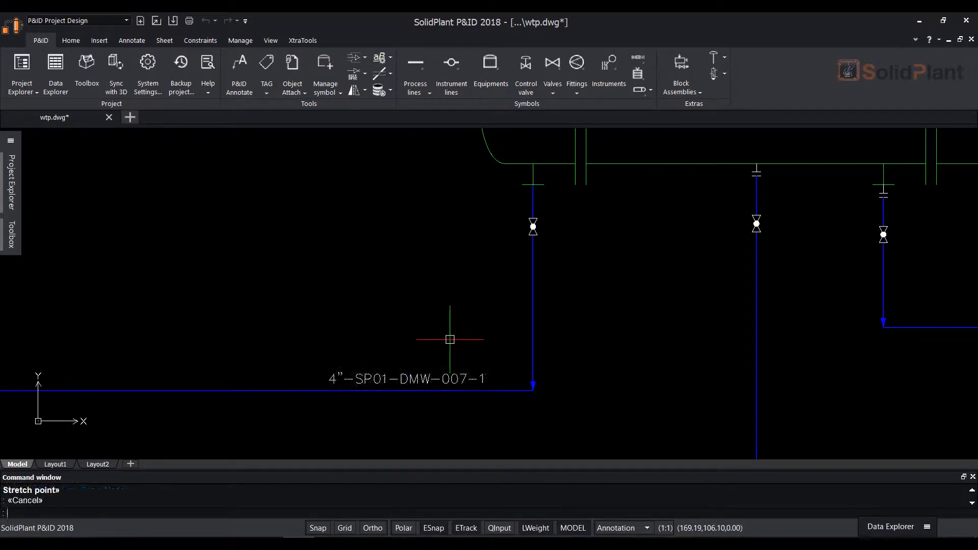
Assign a tag with spec SP01 to the exchanger's bottom-middle process line and place it beside the vertical run
mouse_move(679, 347)
middle_mouse_down()
mouse_move(476, 323)
mouse_move(490, 328)
middle_mouse_up()
scroll(490, 340, "down", 2)
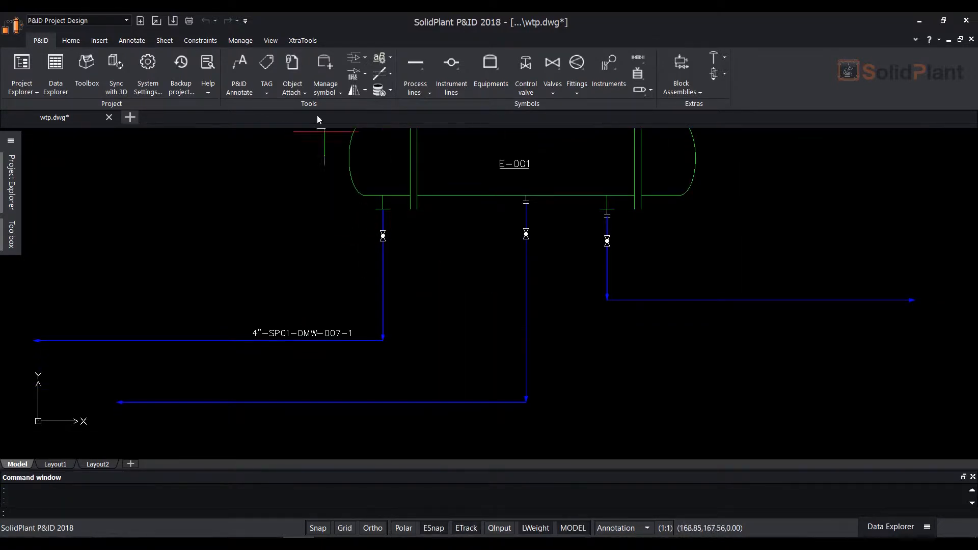
left_click(270, 93)
left_click(280, 109)
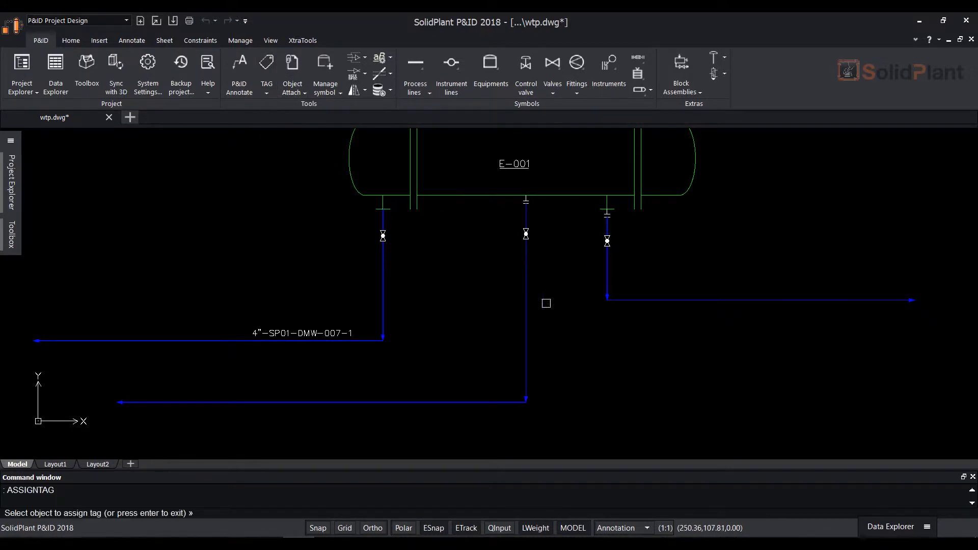
left_click(525, 306)
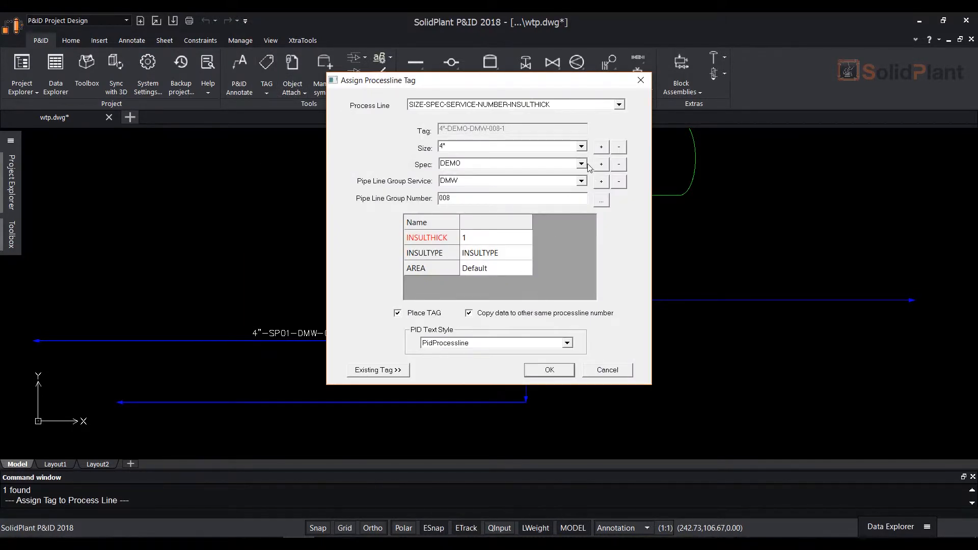
left_click(582, 165)
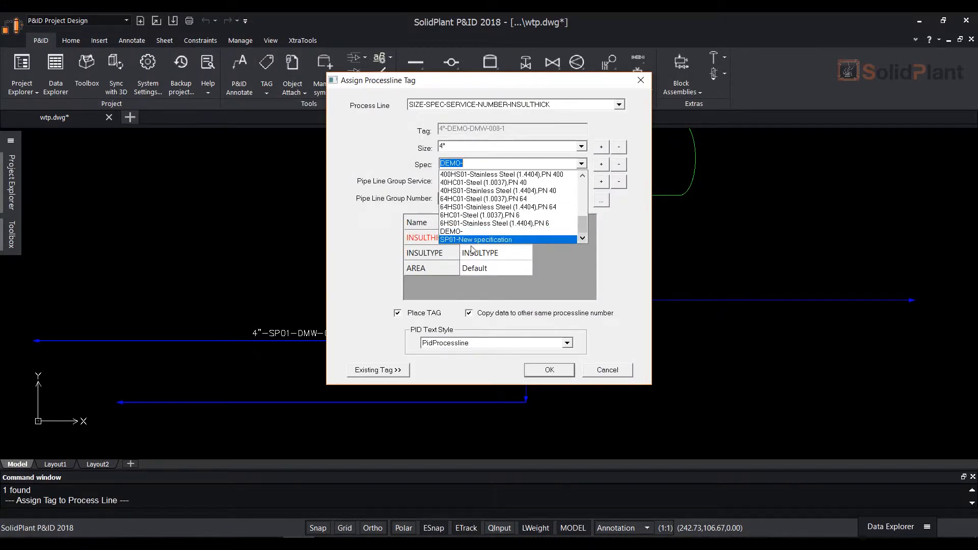
left_click(515, 240)
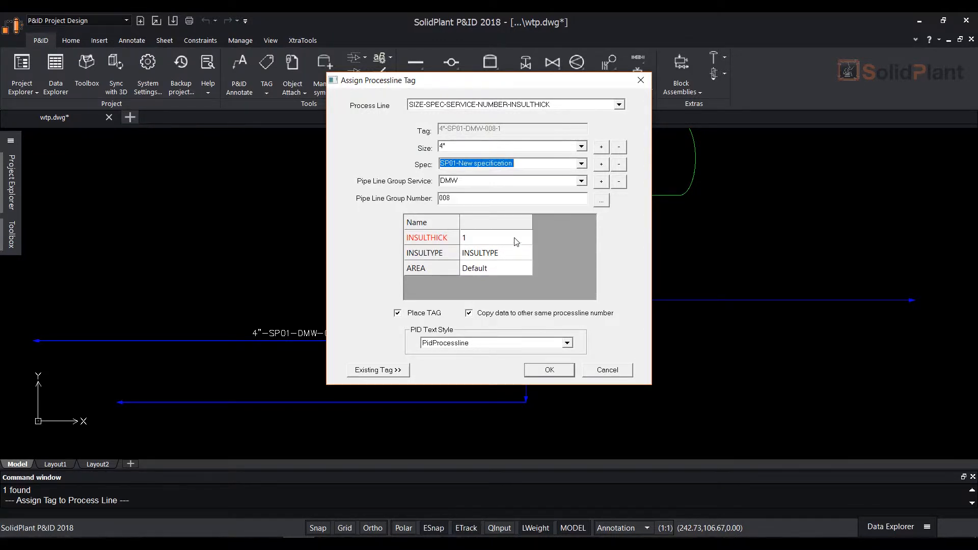
left_click(550, 370)
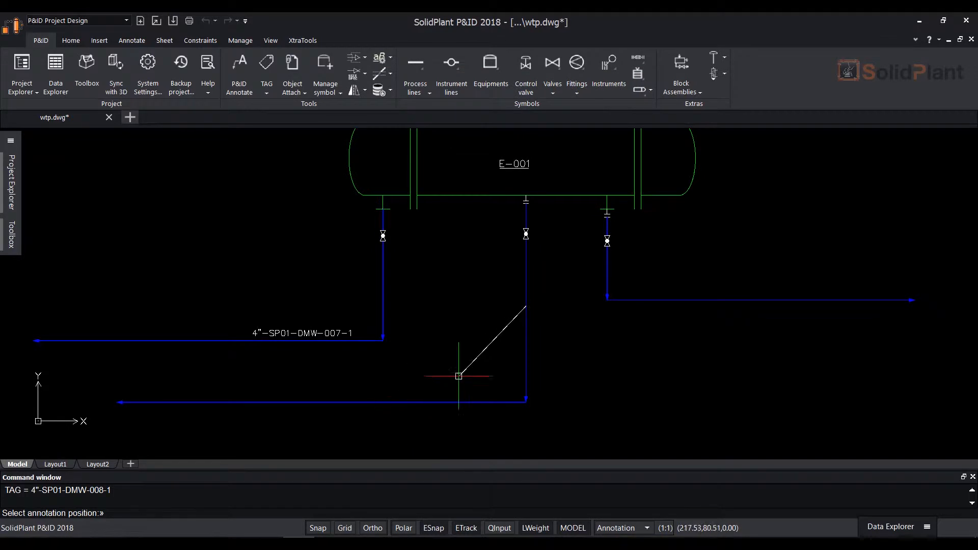
left_click(515, 308)
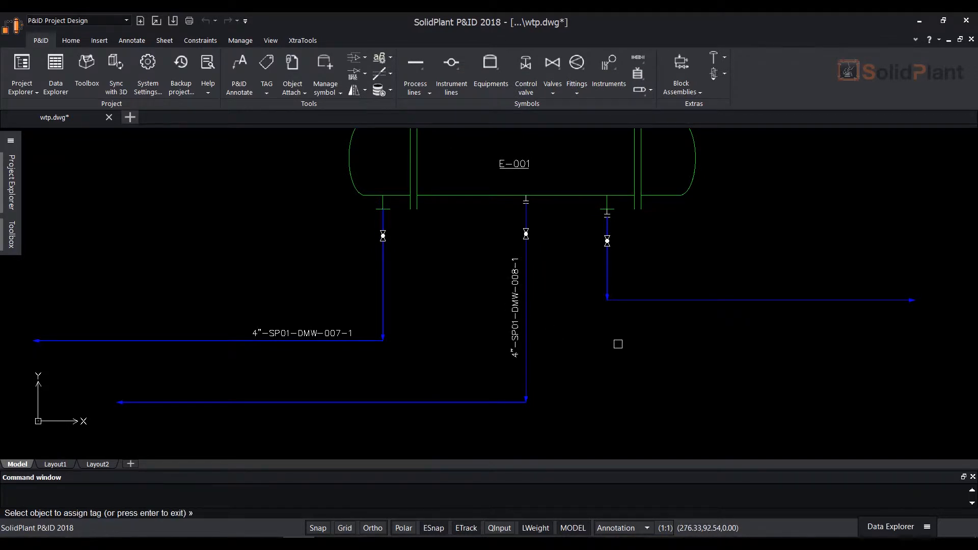
Assign a tag with spec SP01 to the exchanger's bottom-right process line and place it above the horizontal run
scroll(555, 363, "down", 2)
scroll(628, 345, "up", 2)
left_click(632, 342)
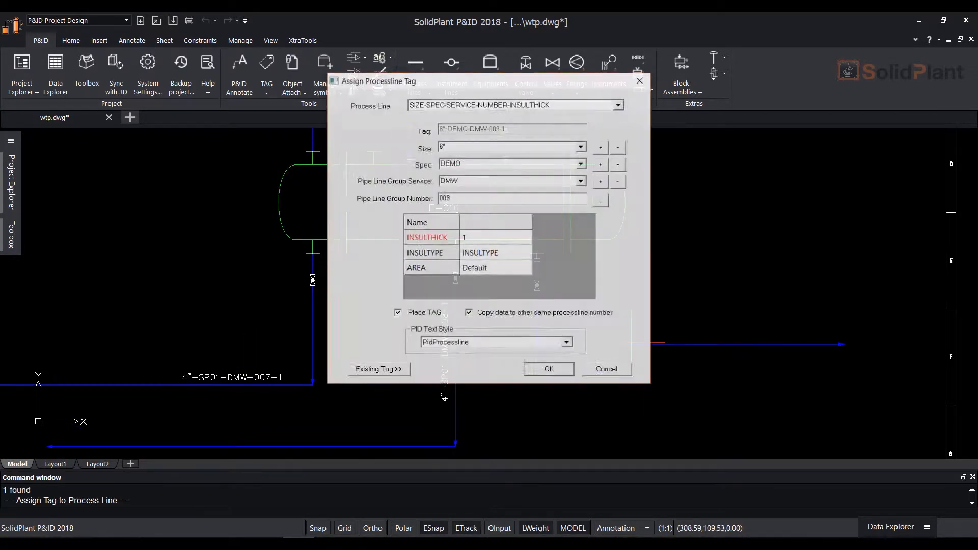
left_click(581, 163)
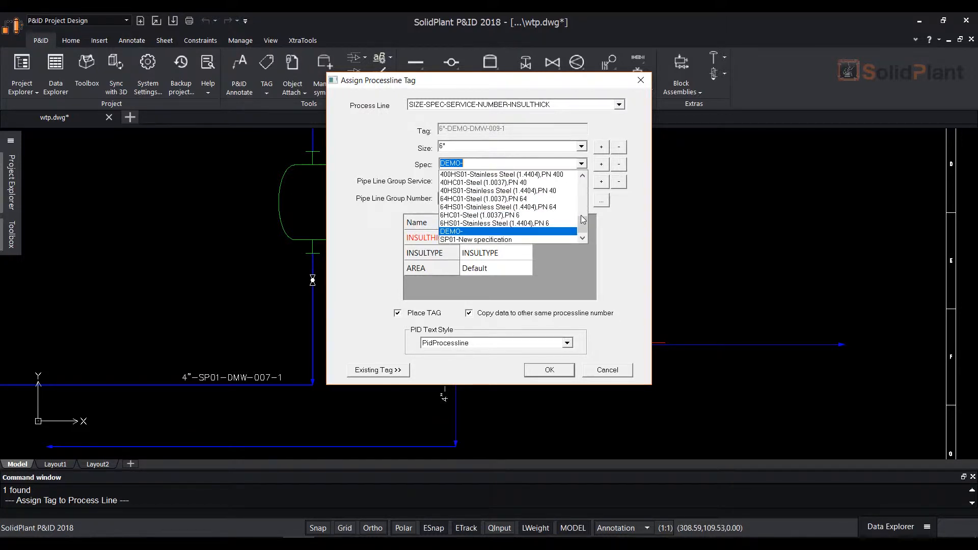
left_click(497, 240)
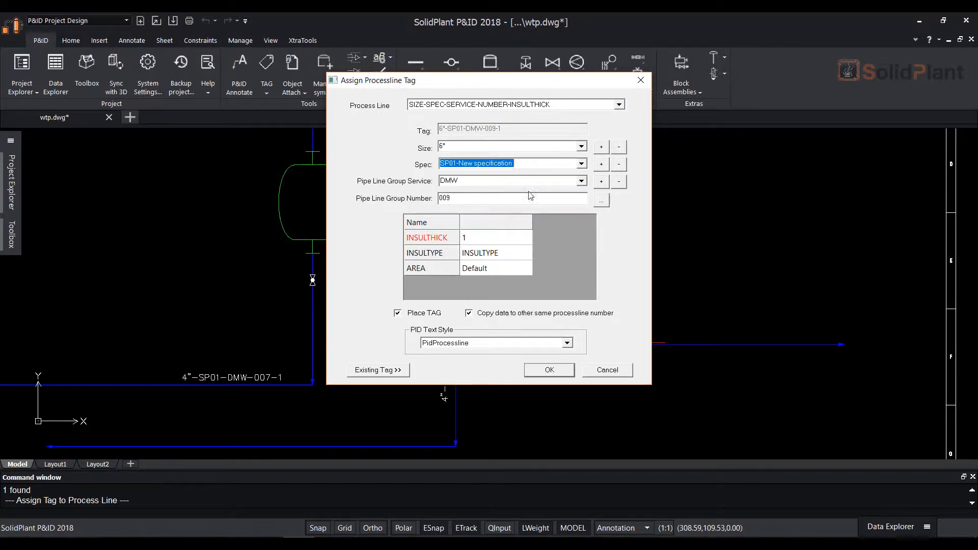
left_click(541, 371)
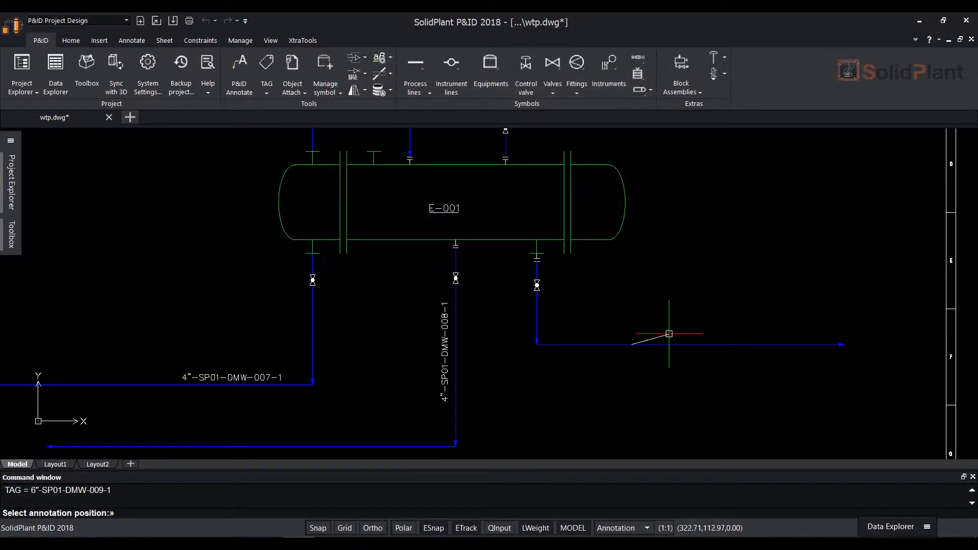
left_click(668, 336)
Assign a tag with spec SP01 to the process line from the exchanger's top-left nozzle and place it above the horizontal run
mouse_move(677, 306)
middle_mouse_down()
mouse_move(686, 319)
mouse_move(673, 347)
middle_mouse_up()
scroll(673, 347, "down", 1)
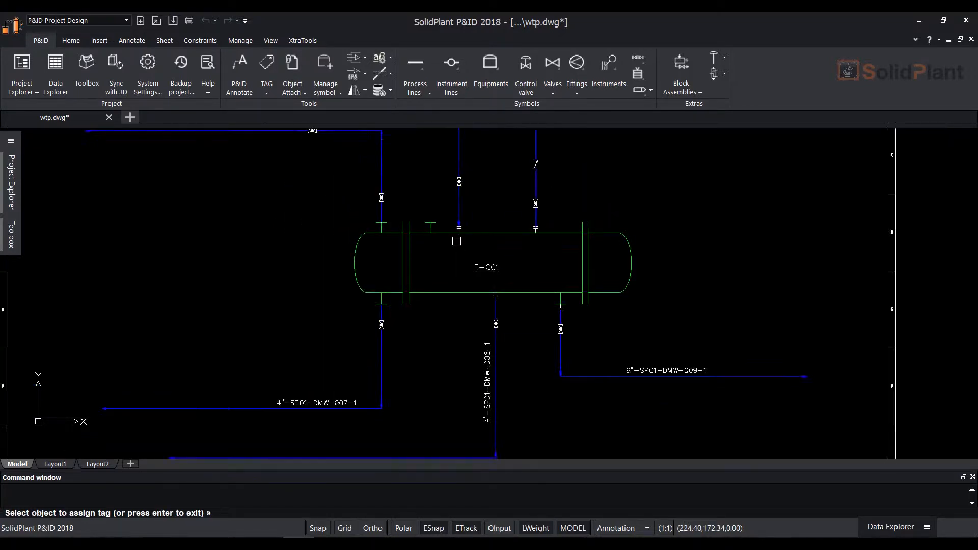
scroll(479, 239, "down", 2)
middle_click_drag(490, 238, 561, 284)
scroll(530, 233, "up", 3)
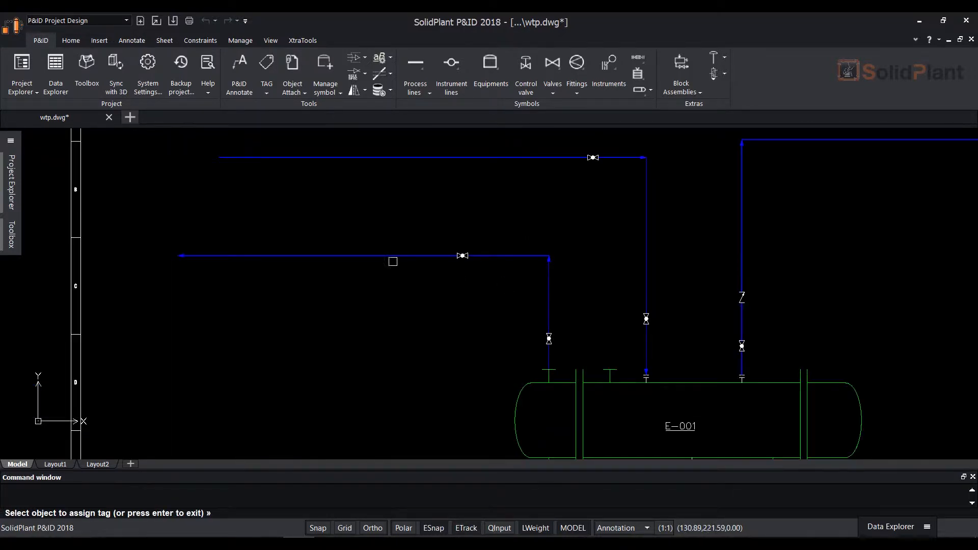
left_click(388, 257)
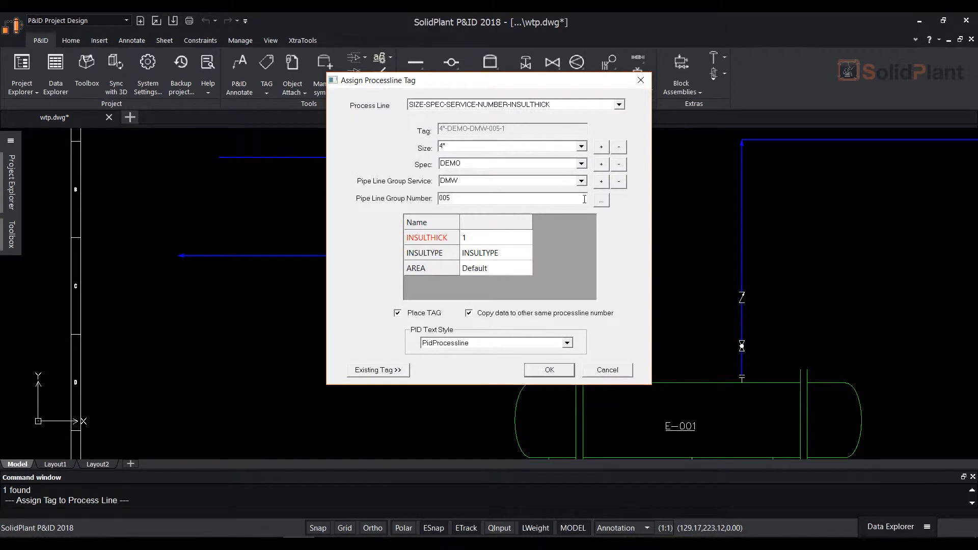
left_click(581, 164)
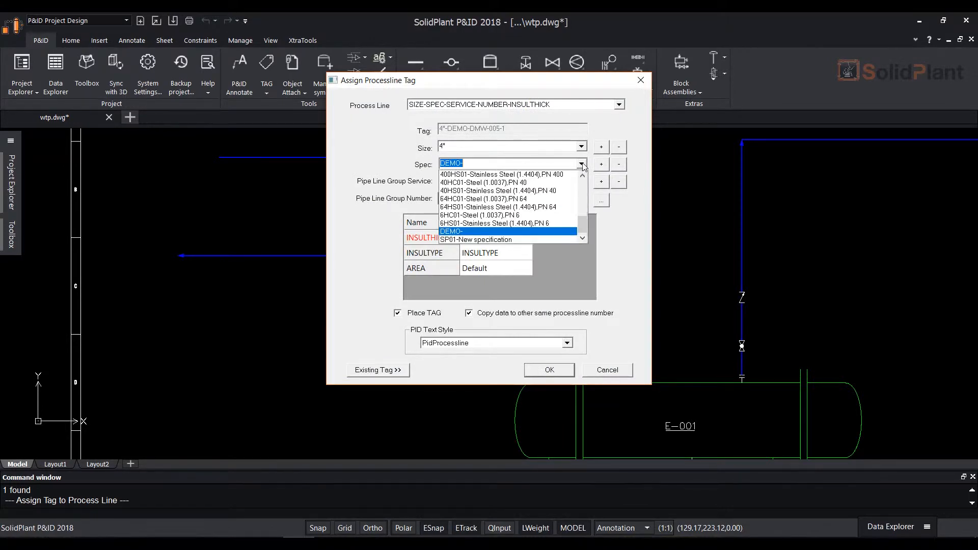
left_click(550, 239)
left_click(547, 375)
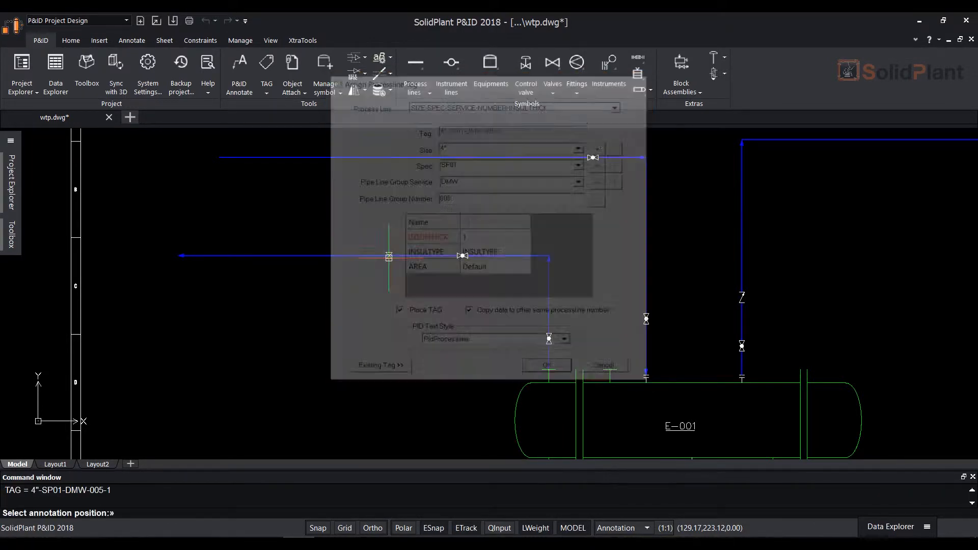
left_click(372, 248)
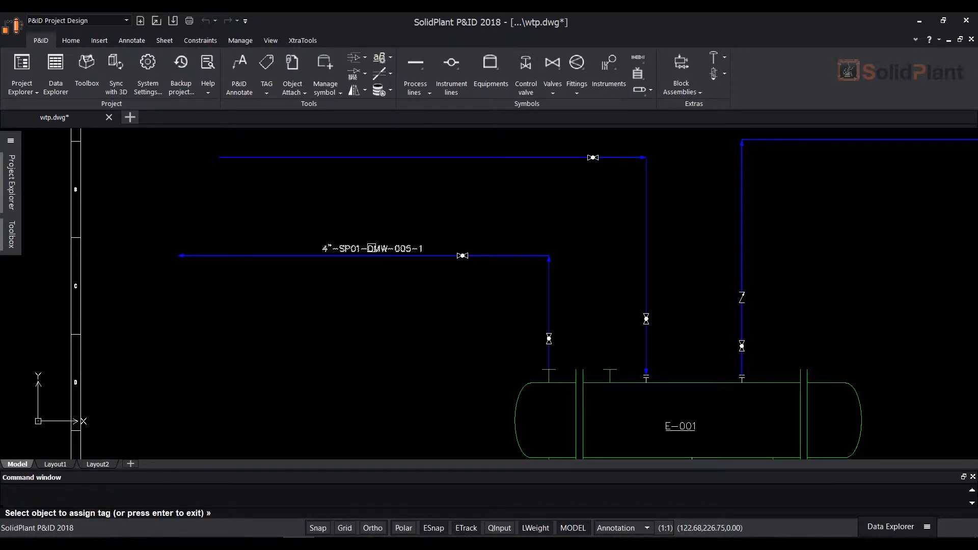
For the second top process line, set the tag format to SIZE-SPEC-SERVICE-NUMBER and the pipe line group service to DW-DRINKING WATER
left_click(548, 238)
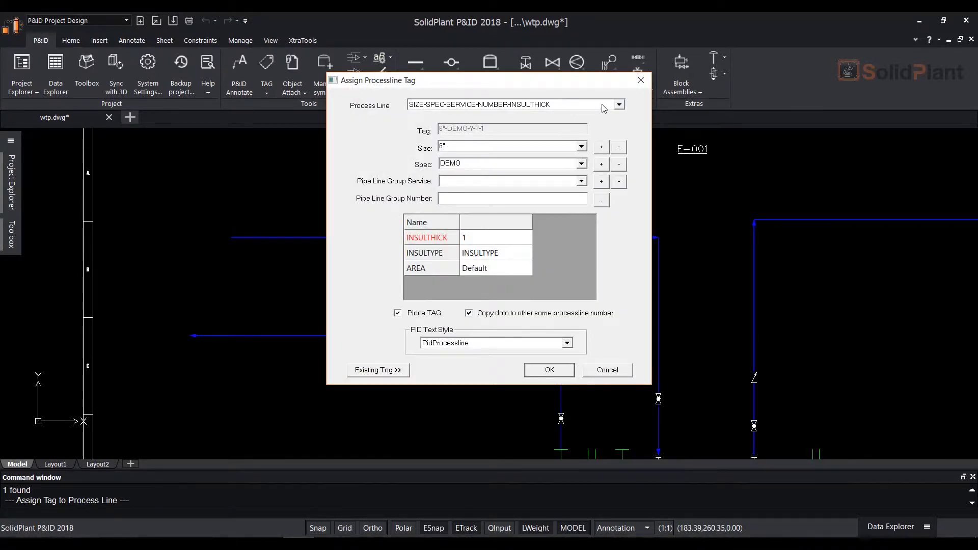
left_click(619, 105)
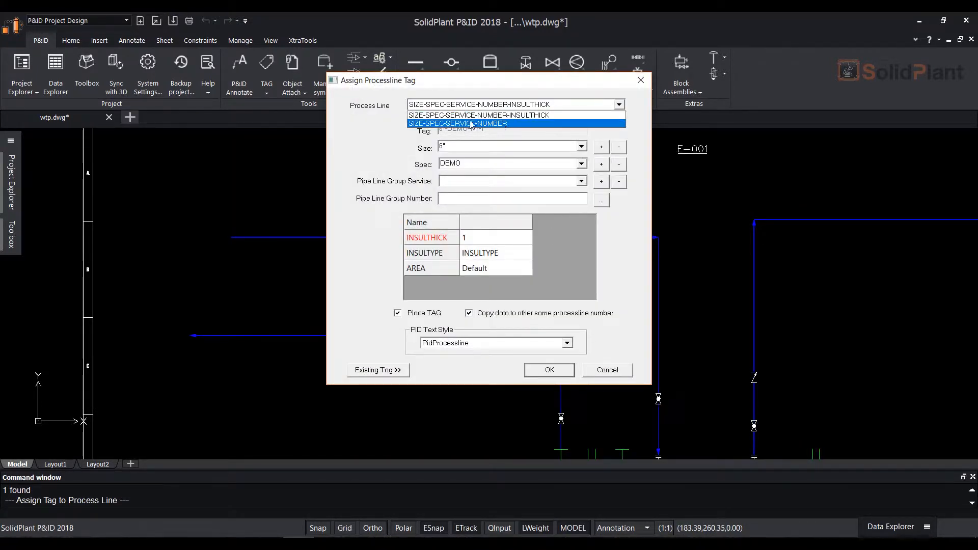
left_click(502, 124)
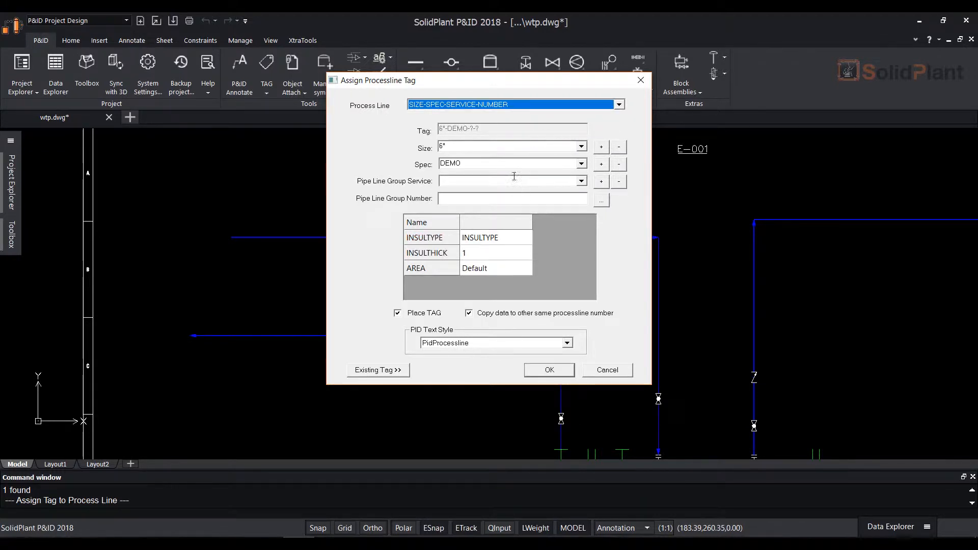
left_click(581, 182)
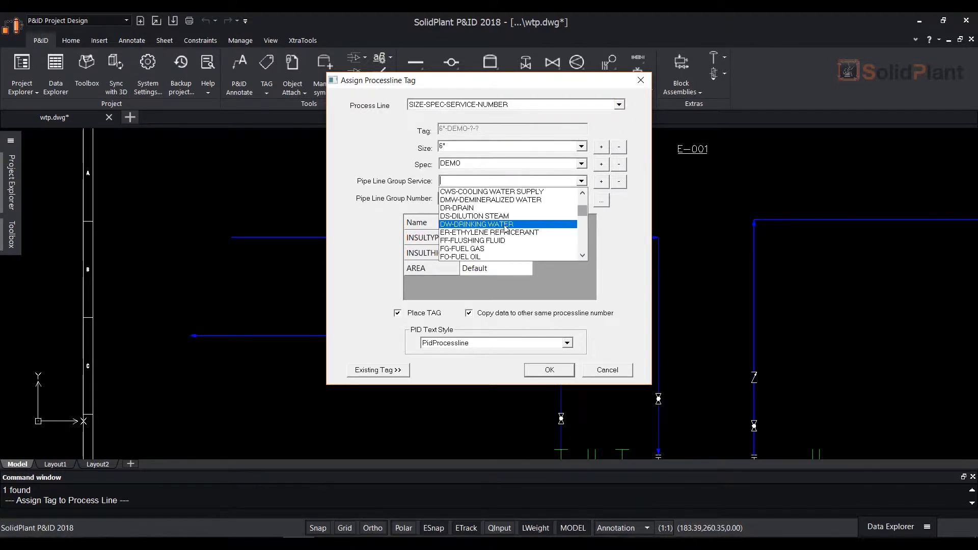
left_click(506, 225)
Generate the next pipe line group number for this line and place its tag just above the horizontal run
left_click(532, 197)
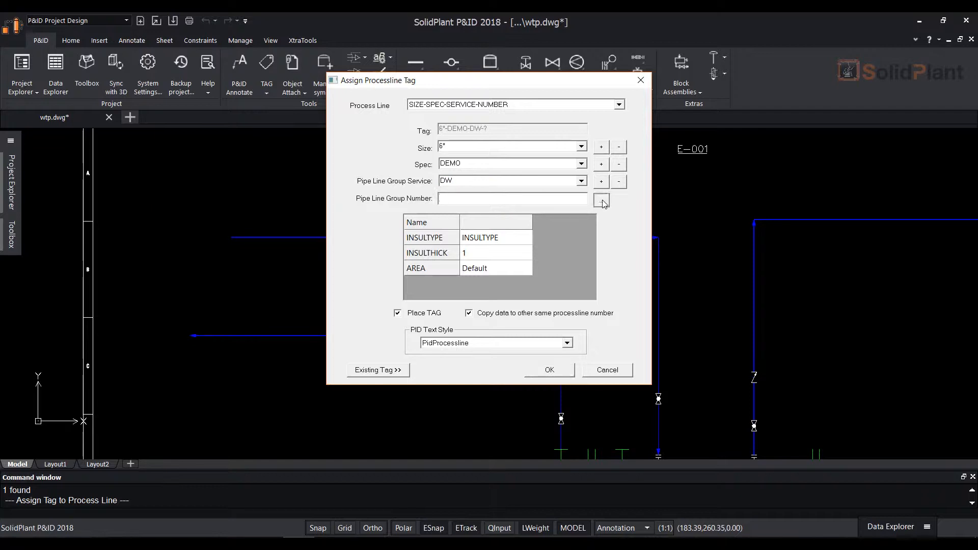
left_click(601, 200)
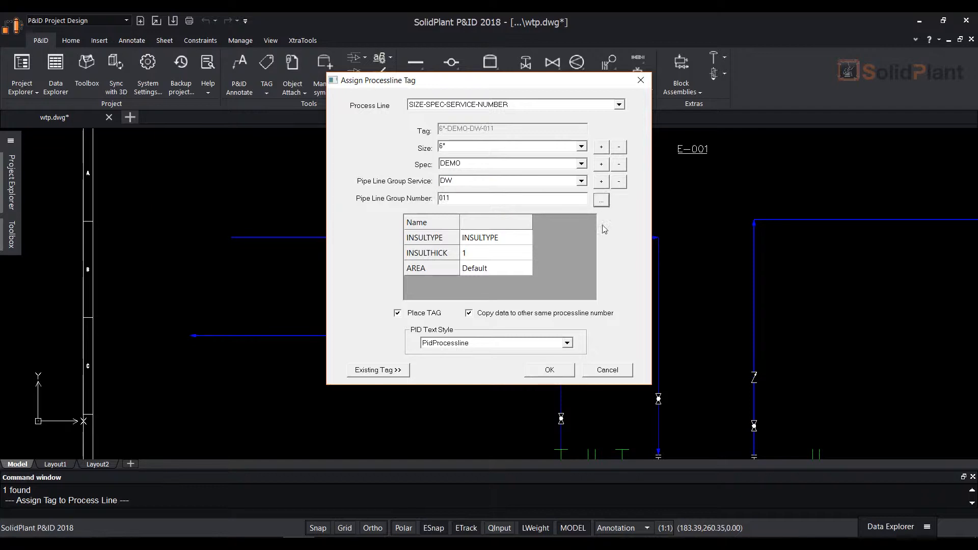
left_click(549, 370)
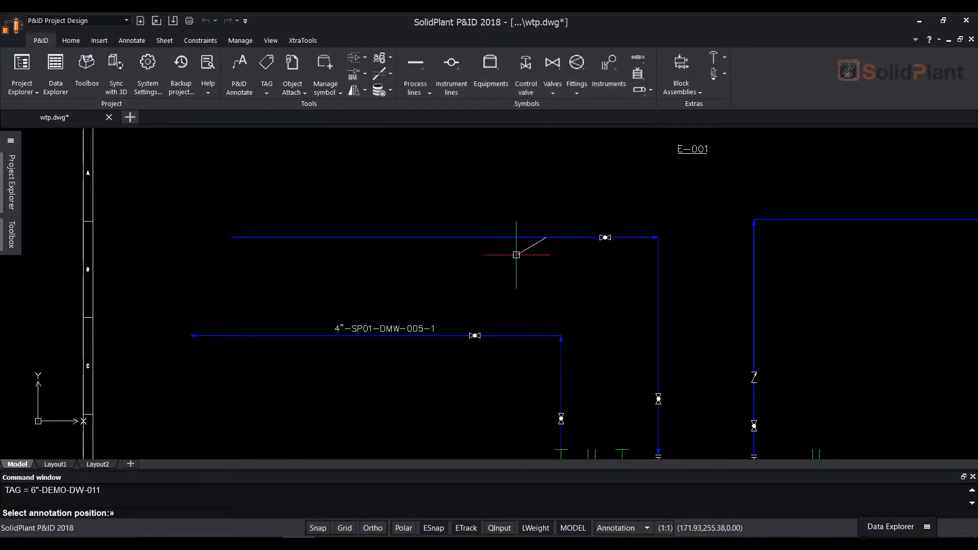
left_click(504, 227)
Assign a tag with spec SP01 to the process line from the exchanger's top-right nozzle and place it left of the vertical run
middle_click_drag(613, 314, 485, 308)
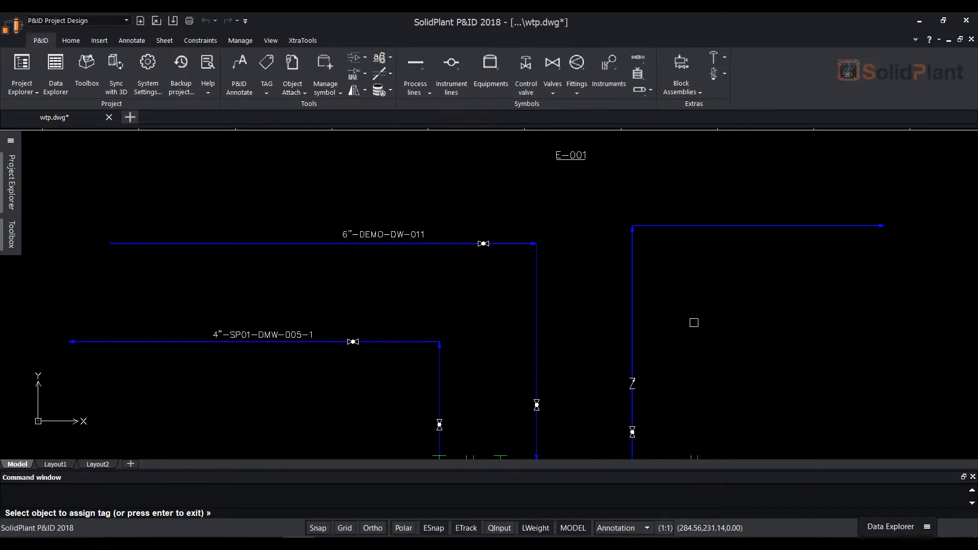
middle_click_drag(694, 322, 594, 301)
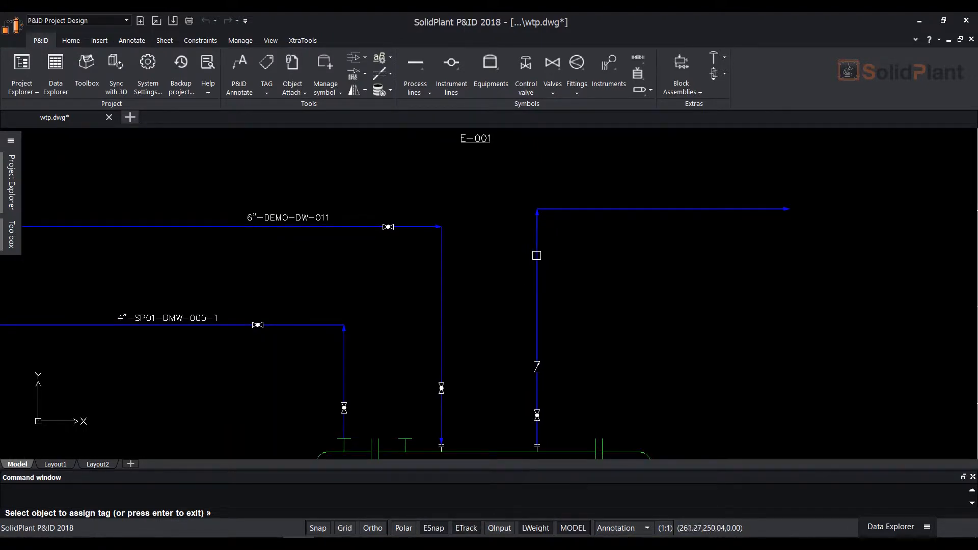
left_click(536, 255)
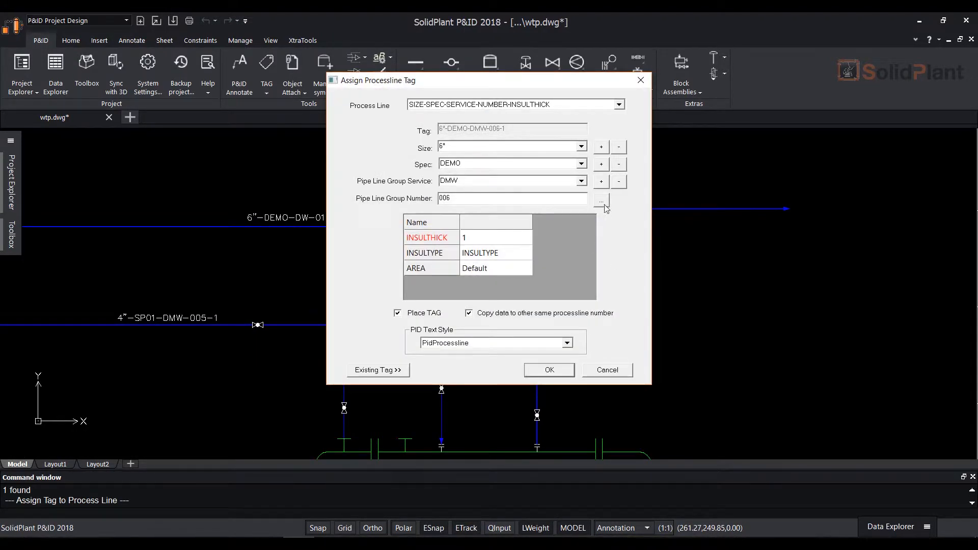
left_click(581, 164)
left_click(486, 239)
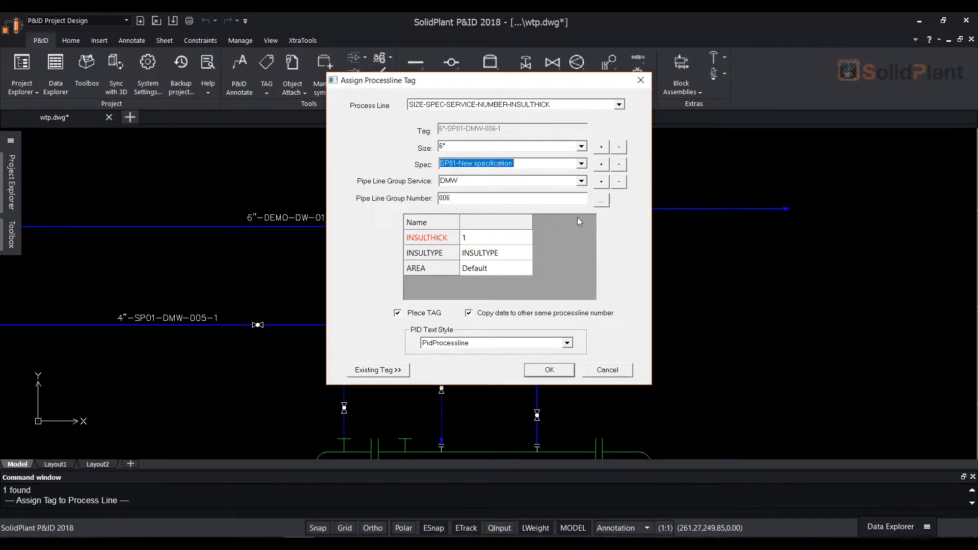
left_click(551, 372)
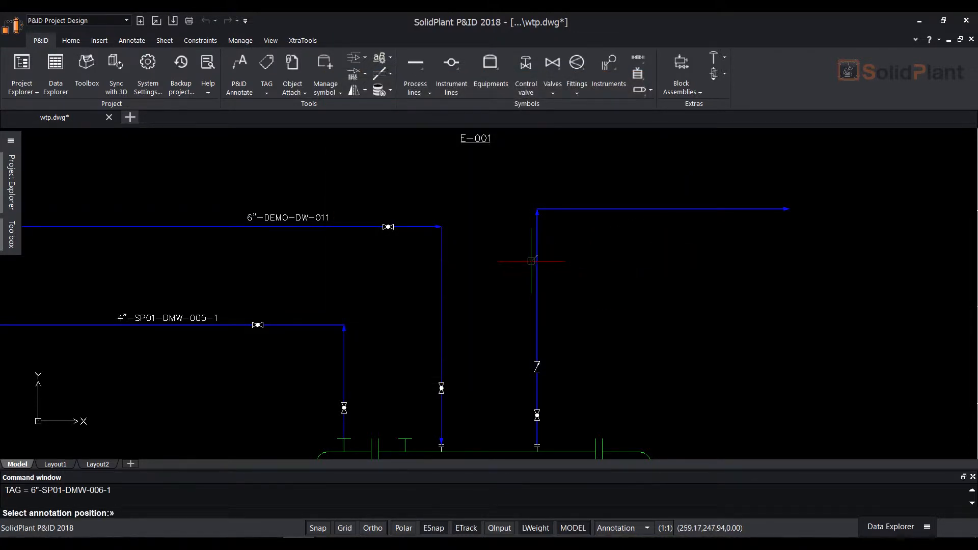
left_click(529, 258)
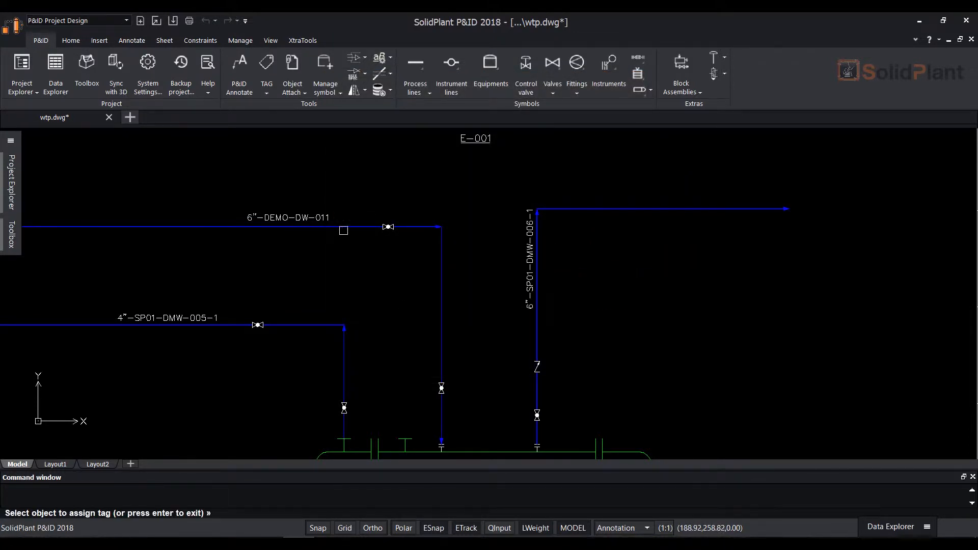
Reassign the drinking water line's tag with spec SP01-New specification
left_click(343, 227)
left_click(584, 163)
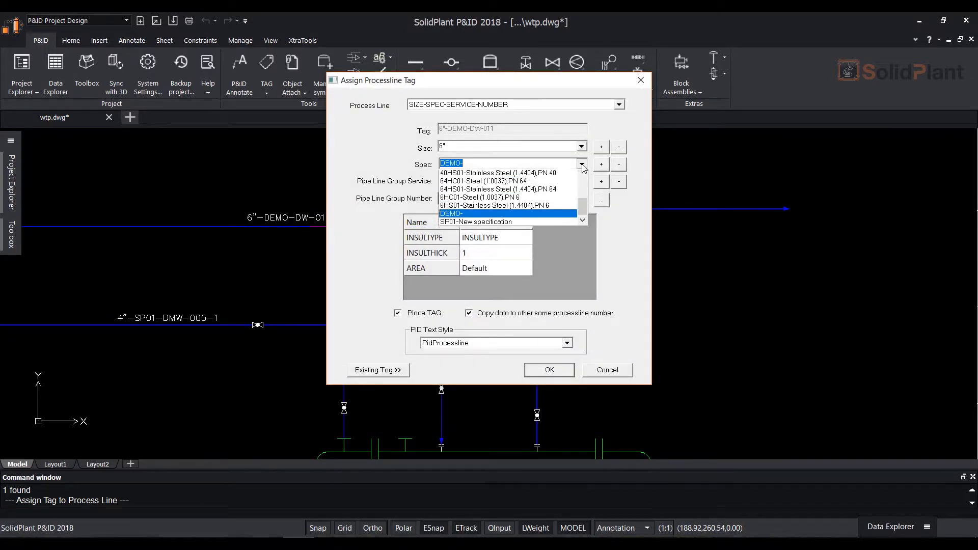
left_click(478, 239)
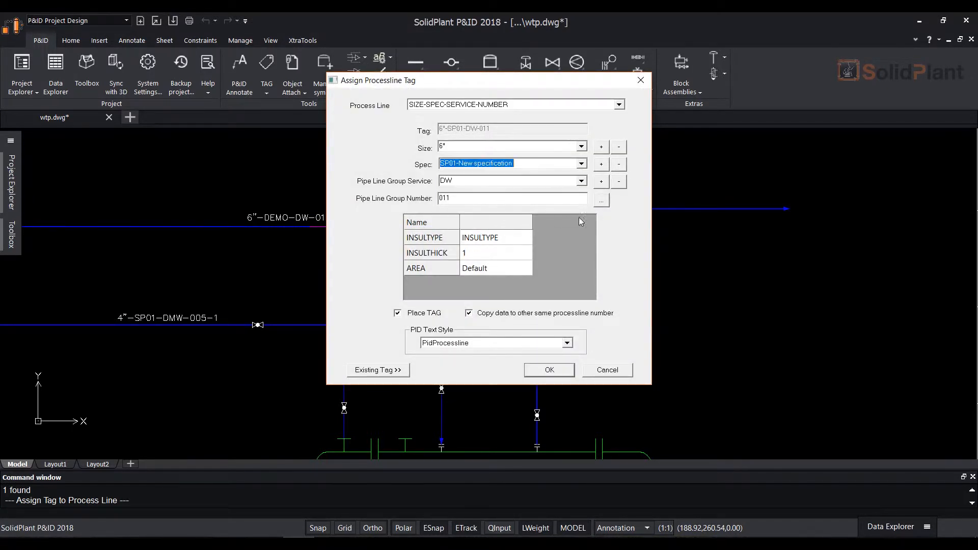
left_click(602, 201)
left_click(549, 371)
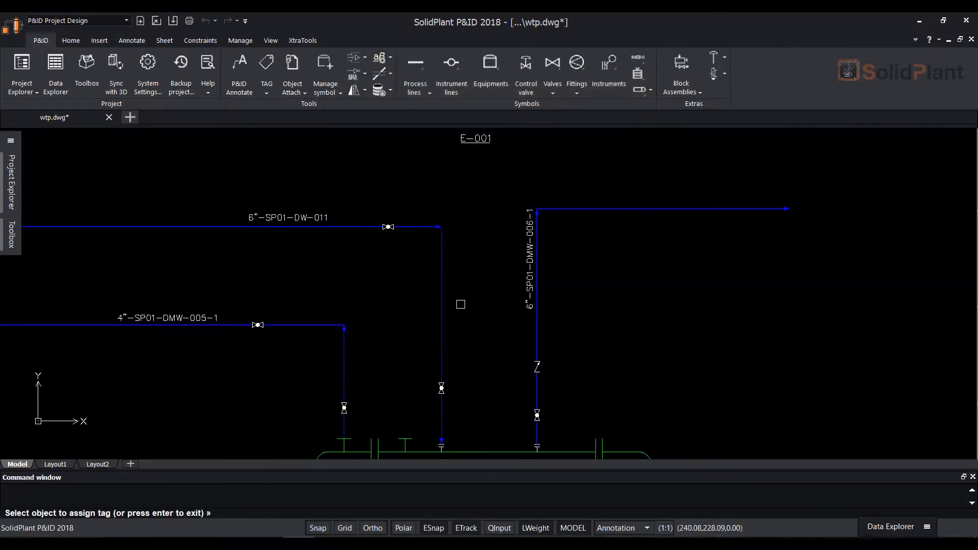
Assign an 8" size tag to the horizontal line segment downstream of the reducer and place it below the line
scroll(651, 204, "up", 2)
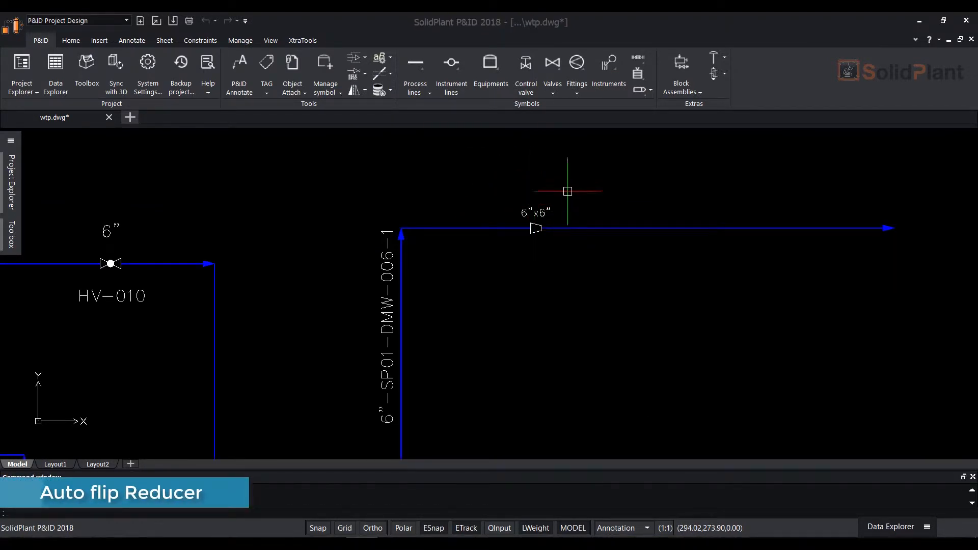
left_click(266, 94)
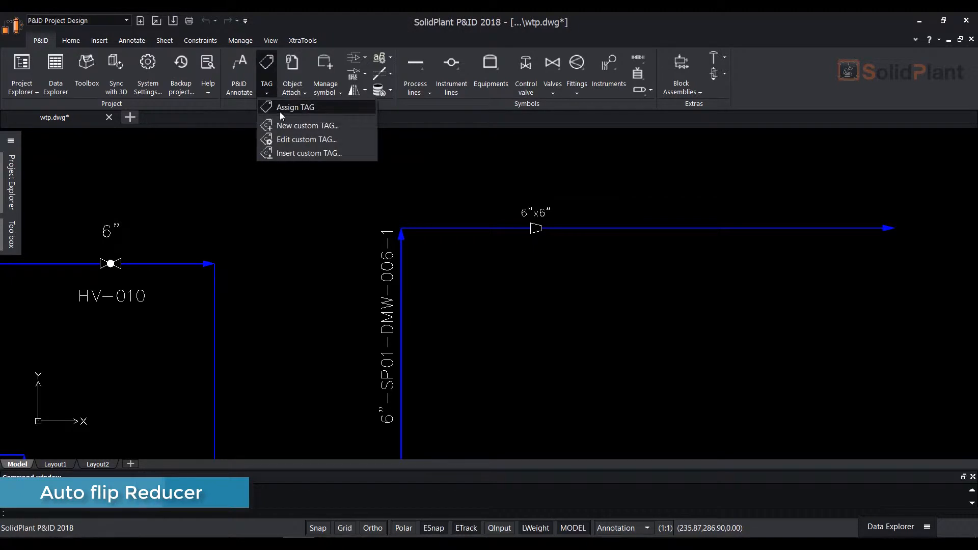
left_click(313, 108)
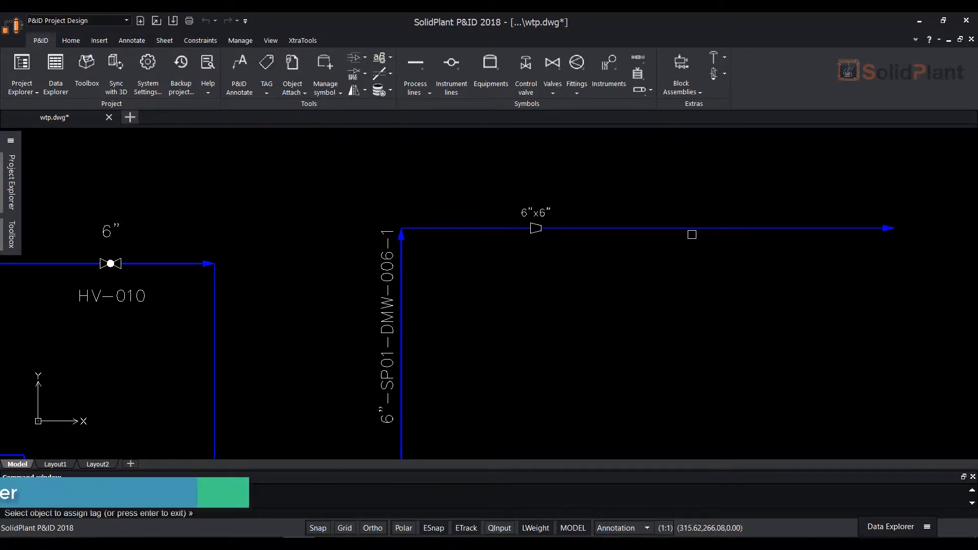
left_click(713, 228)
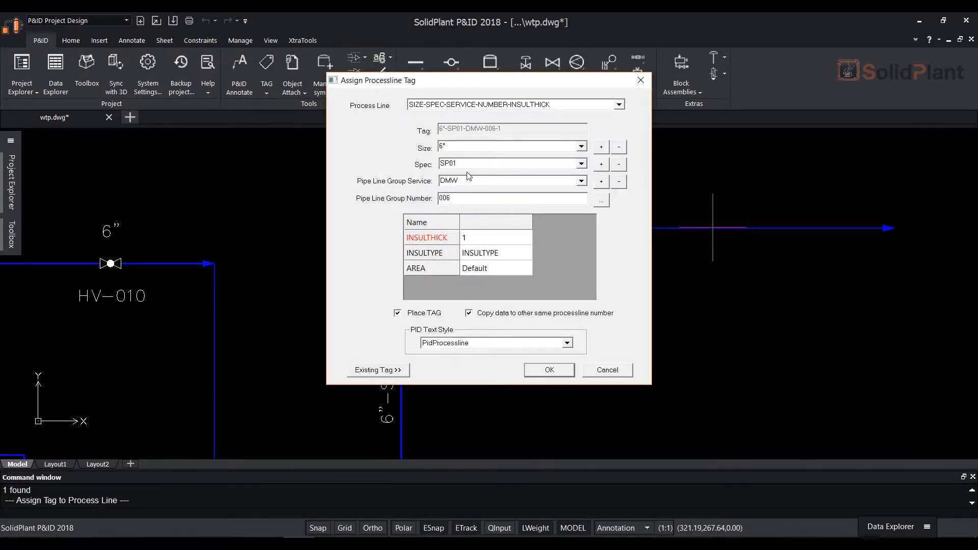
left_click(581, 148)
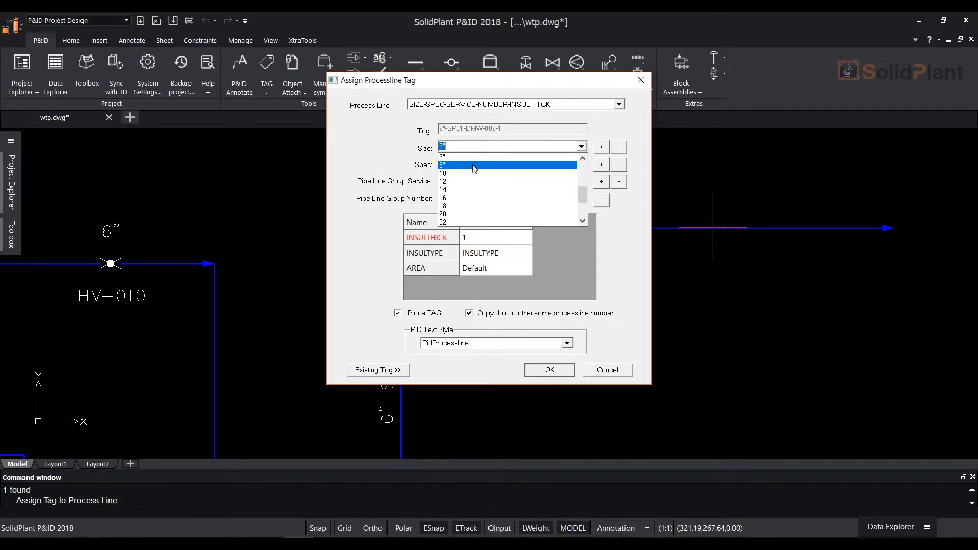
left_click(473, 165)
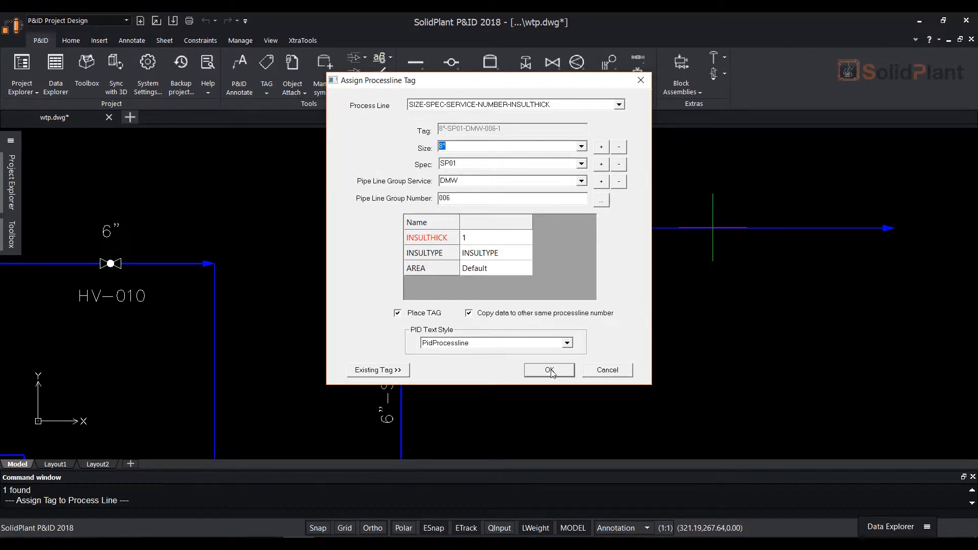
left_click(549, 371)
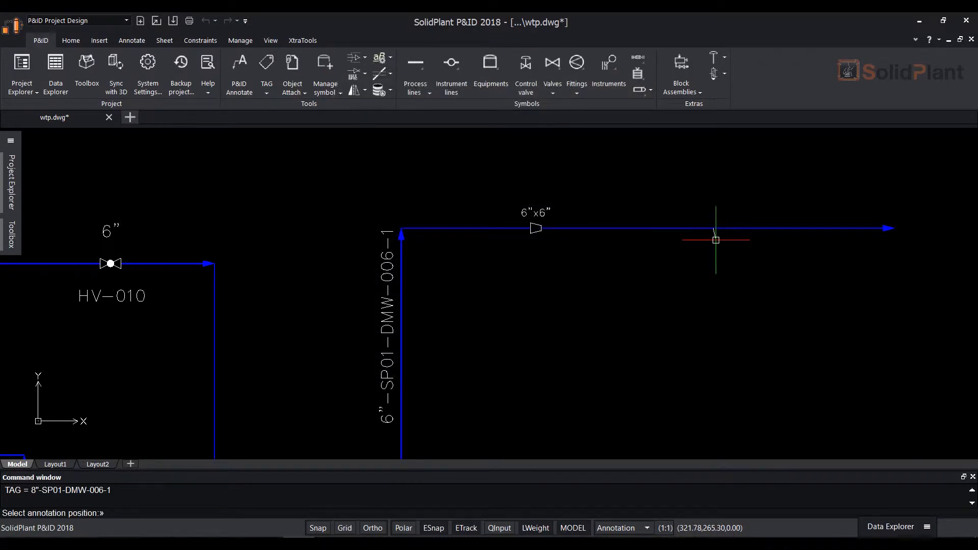
left_click(715, 240)
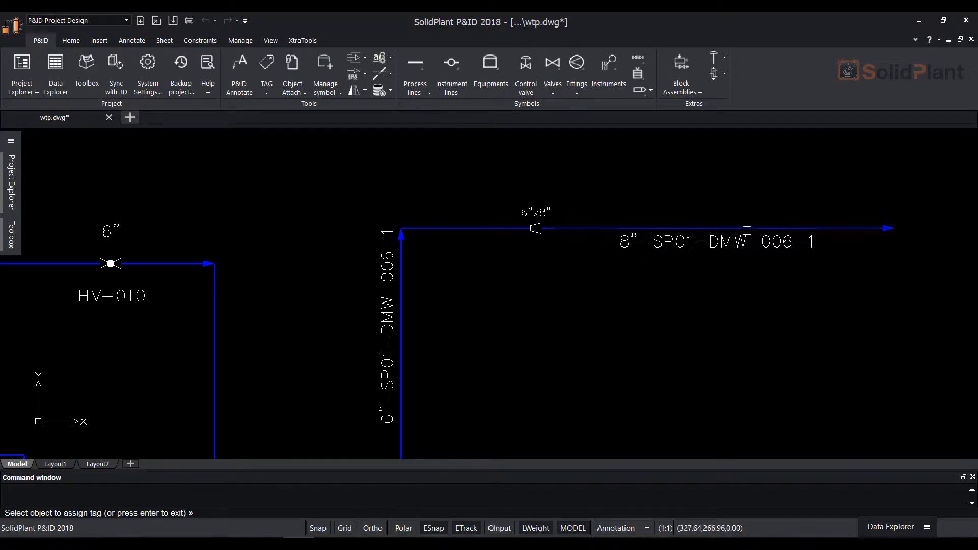
Reassign the tag of the line segment downstream of the reducer with size 4" and finish tagging
left_click(806, 226)
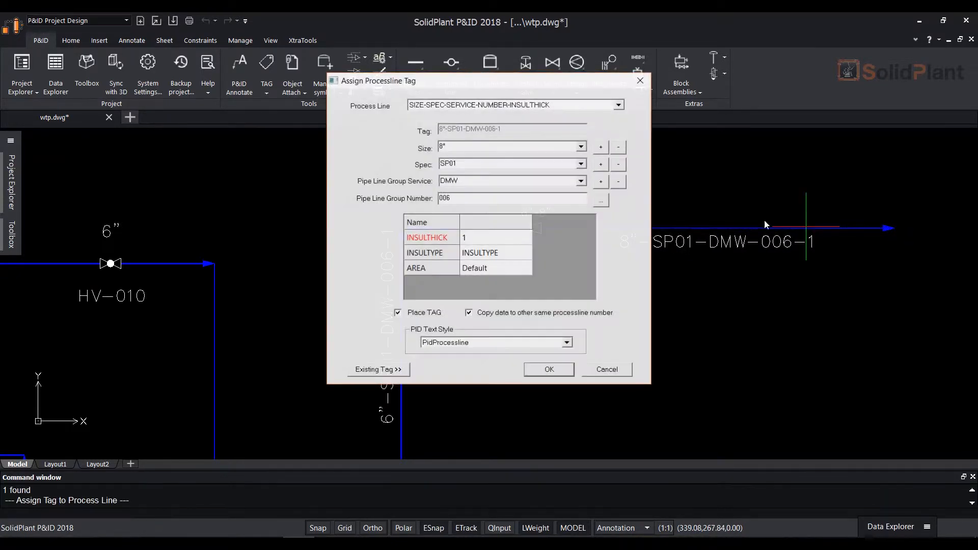
left_click(582, 147)
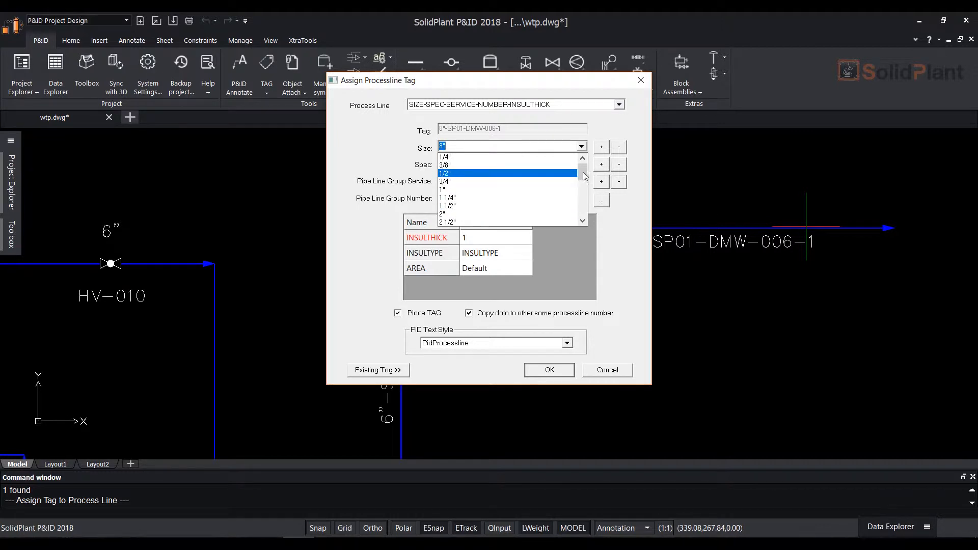
scroll(584, 176, "down", 2)
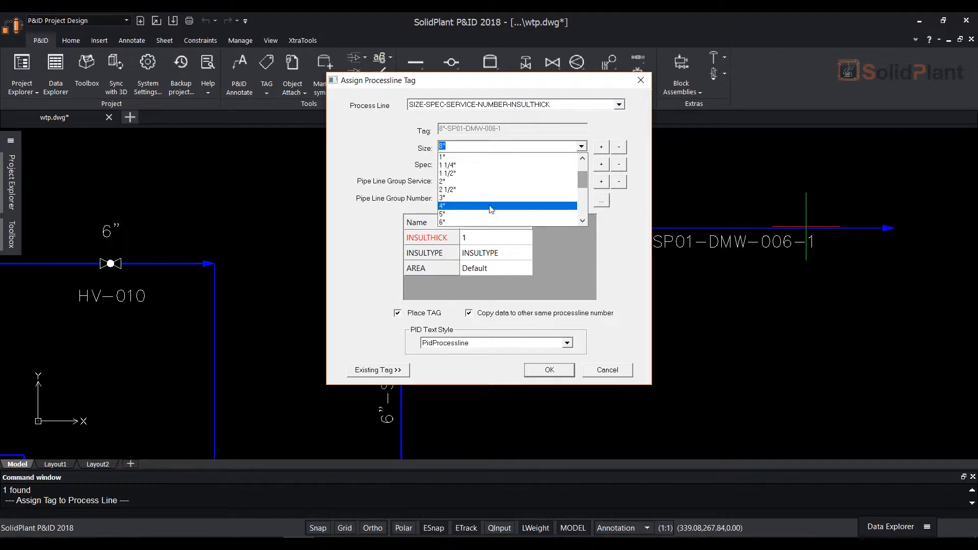
left_click(492, 206)
left_click(549, 370)
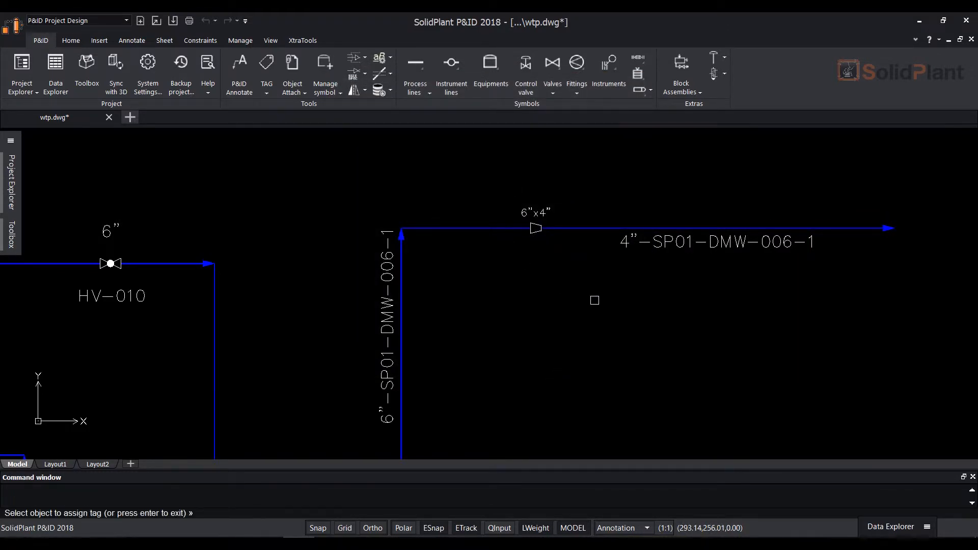
key("Escape")
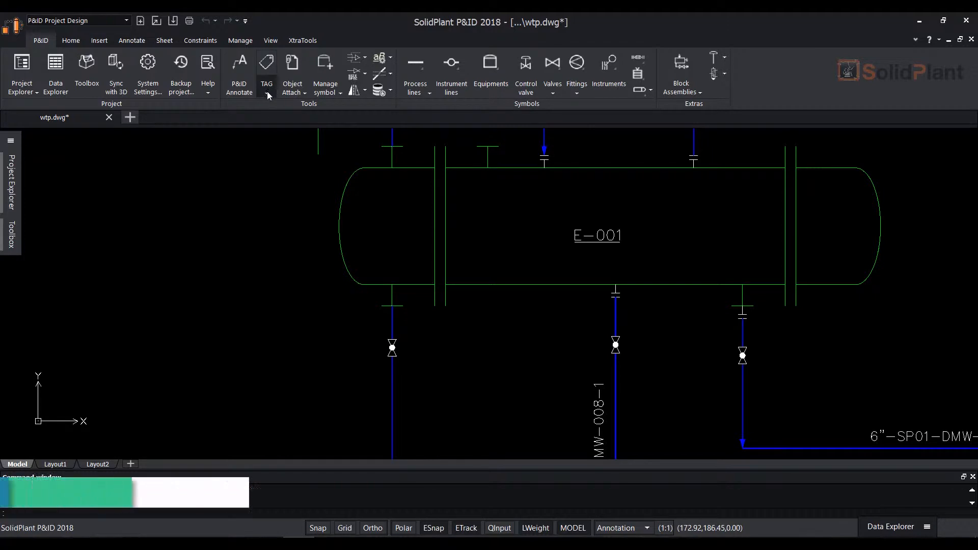
Start assigning a tag to the valve below the exchanger's bottom-left nozzle, with code BV and a generated number
left_click(267, 91)
left_click(294, 108)
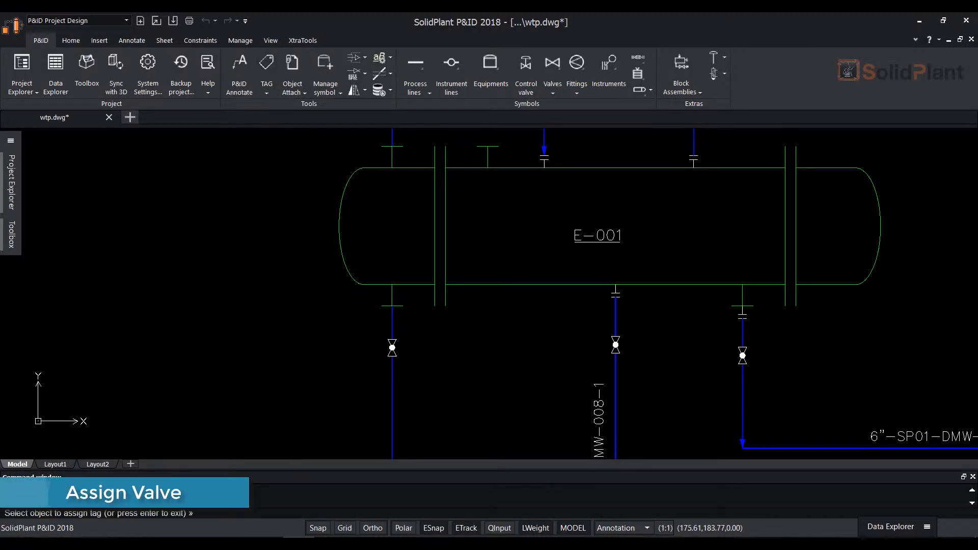
left_click(393, 349)
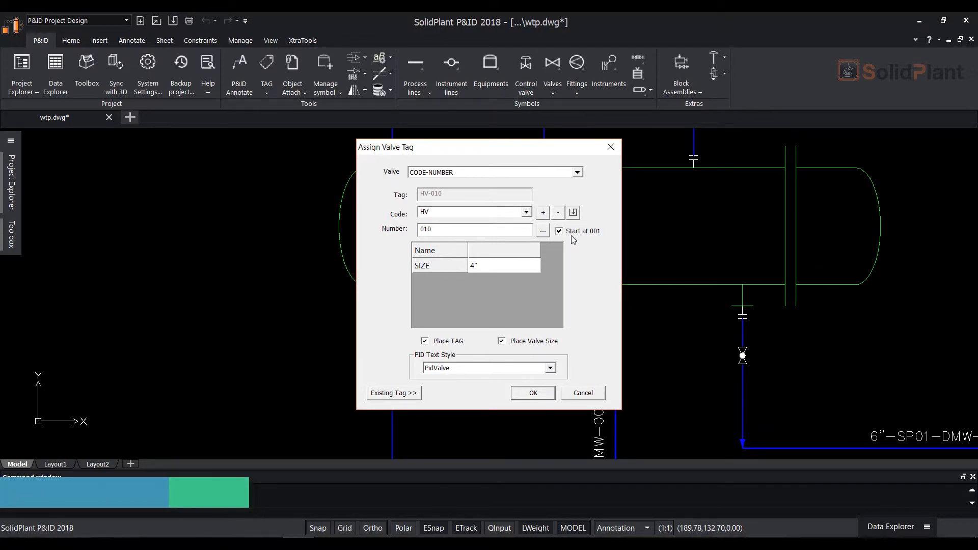
left_click(542, 232)
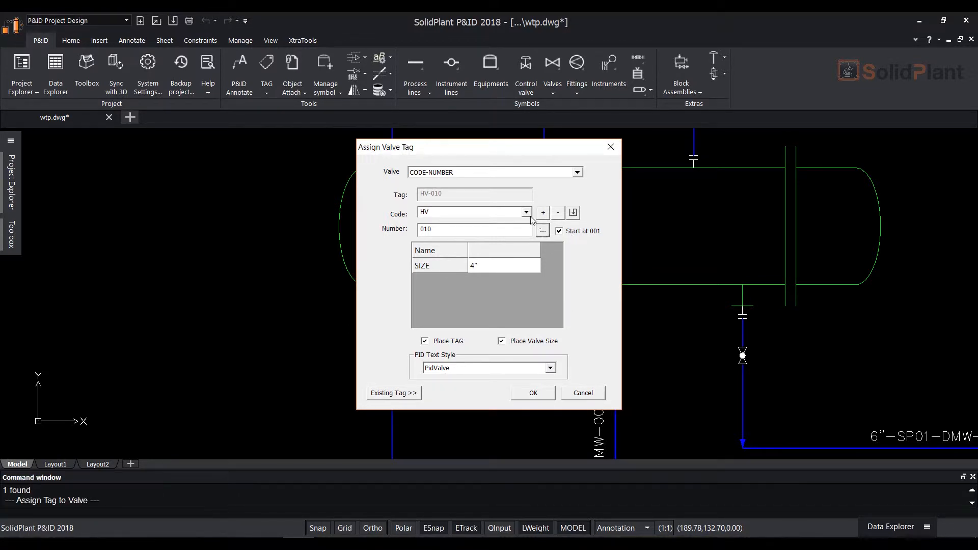
left_click(527, 213)
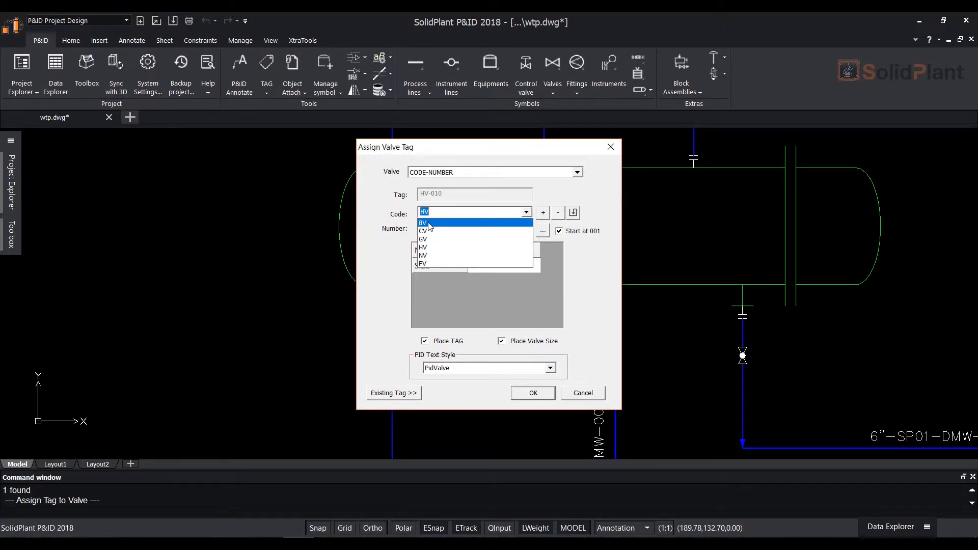
left_click(430, 224)
left_click(542, 233)
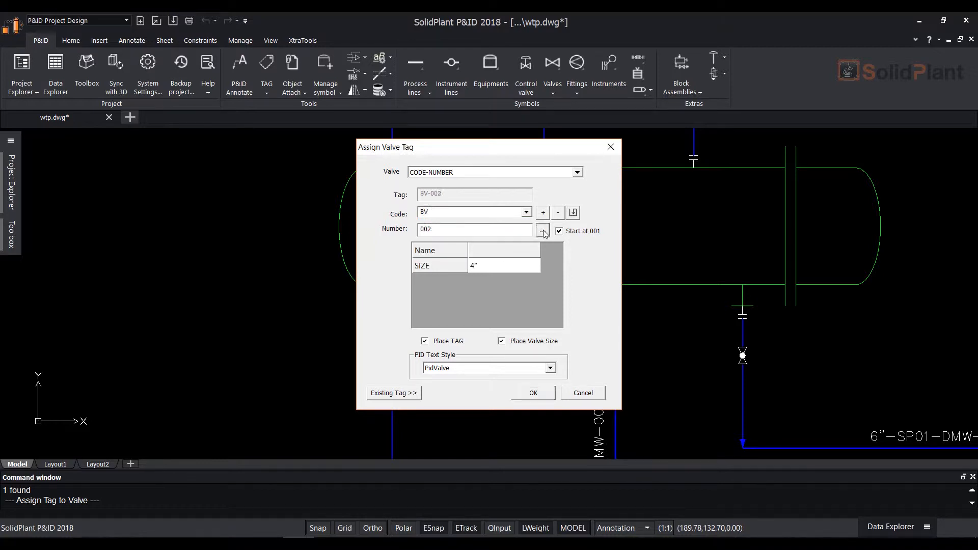
Accept the valve tag, placing its text right of the valve and the valve size on the left
left_click(533, 393)
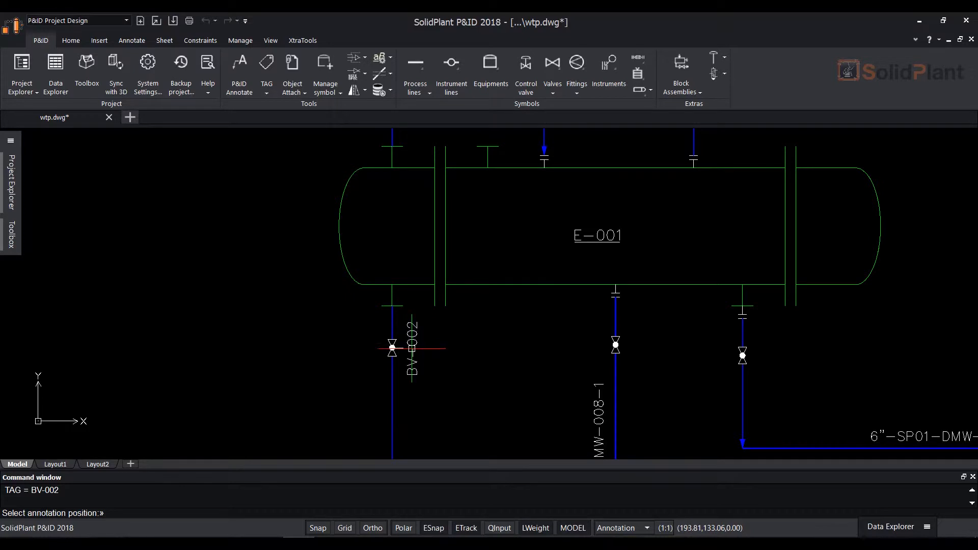
left_click(401, 347)
left_click(372, 347)
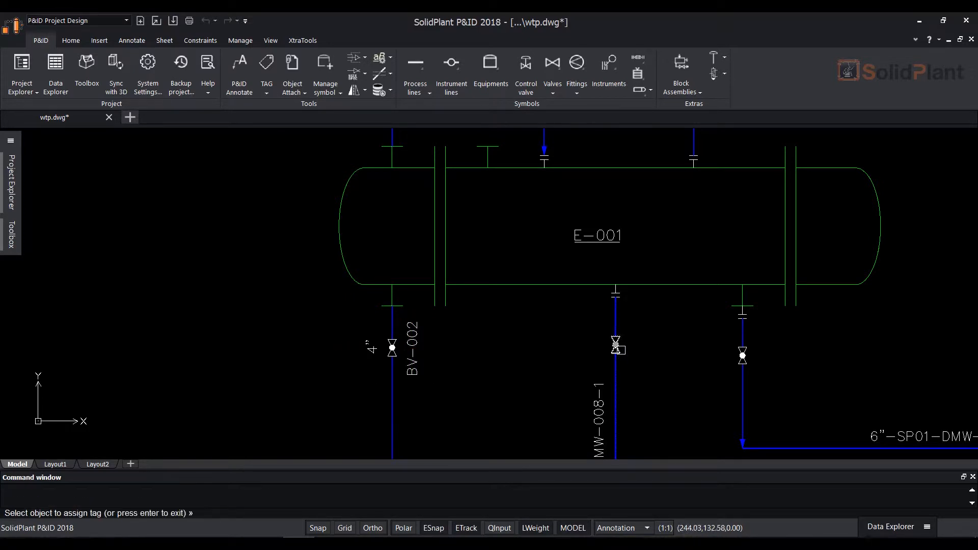
Tag the valve below the exchanger's middle bottom nozzle with code BV and a generated number, tag text right, size left
left_click(616, 346)
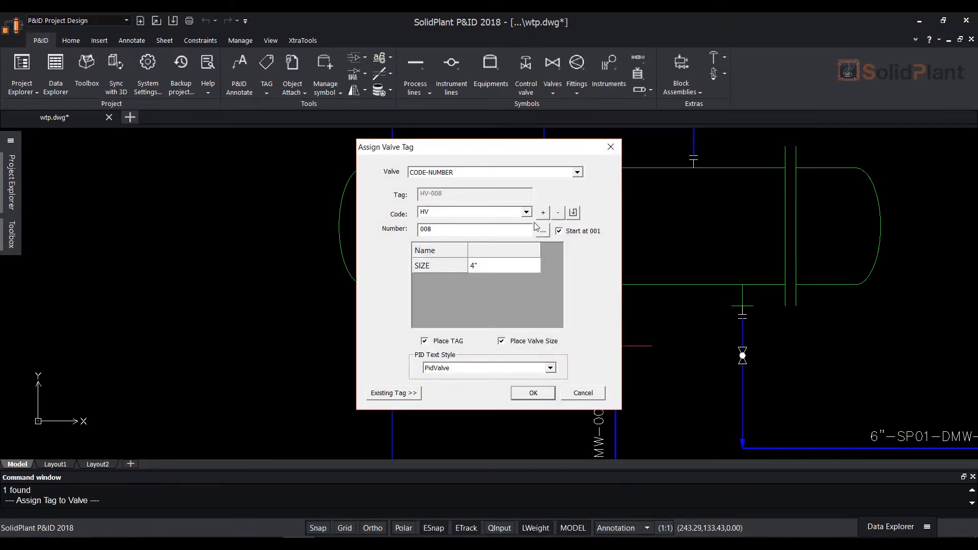
left_click(526, 212)
left_click(449, 222)
left_click(543, 231)
left_click(533, 393)
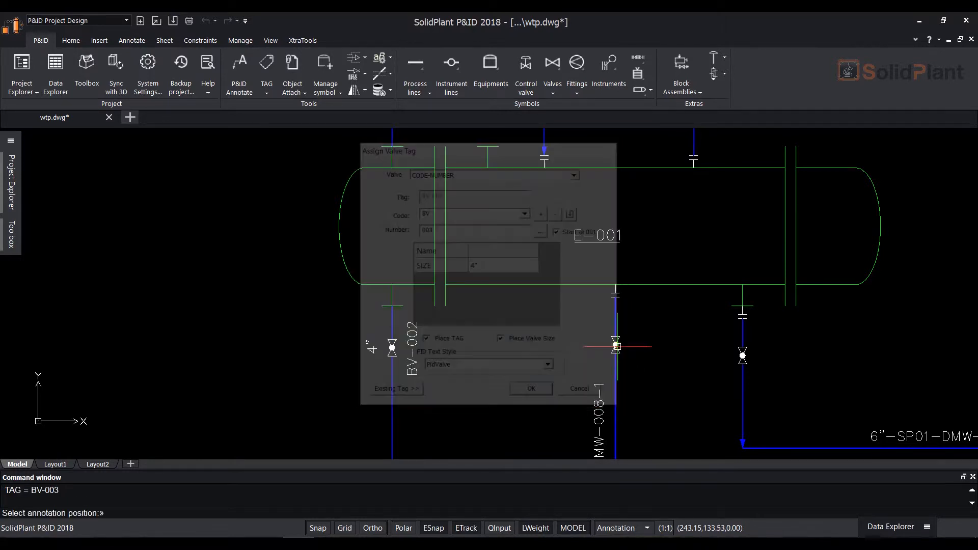
left_click(618, 344)
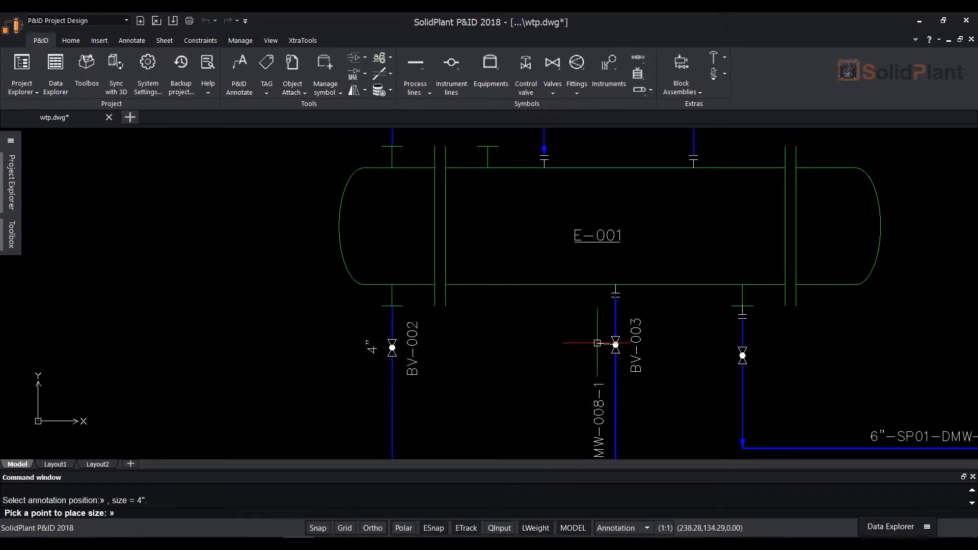
left_click(599, 341)
Tag the 6" valve below the exchanger's bottom-right nozzle with code BV and a generated number, text right, size left
left_click(743, 355)
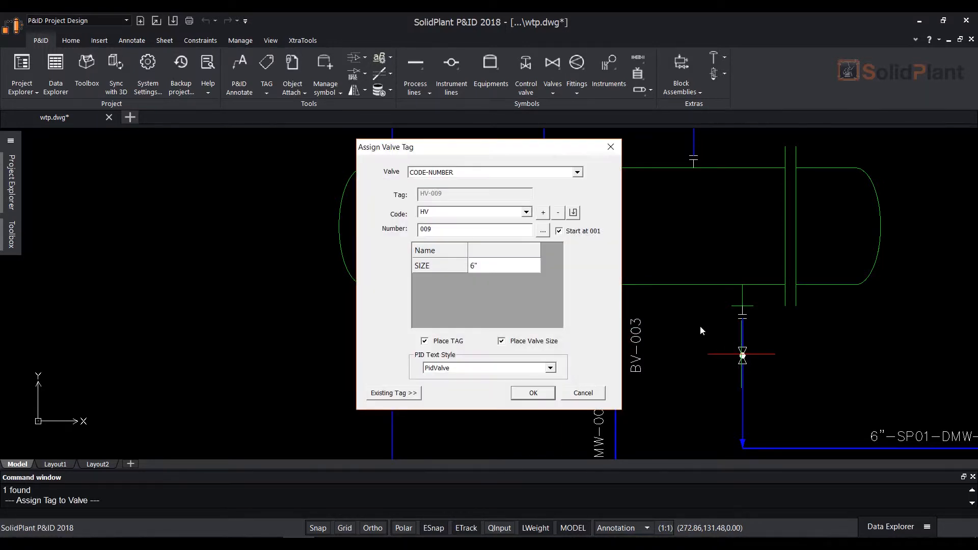
left_click(526, 213)
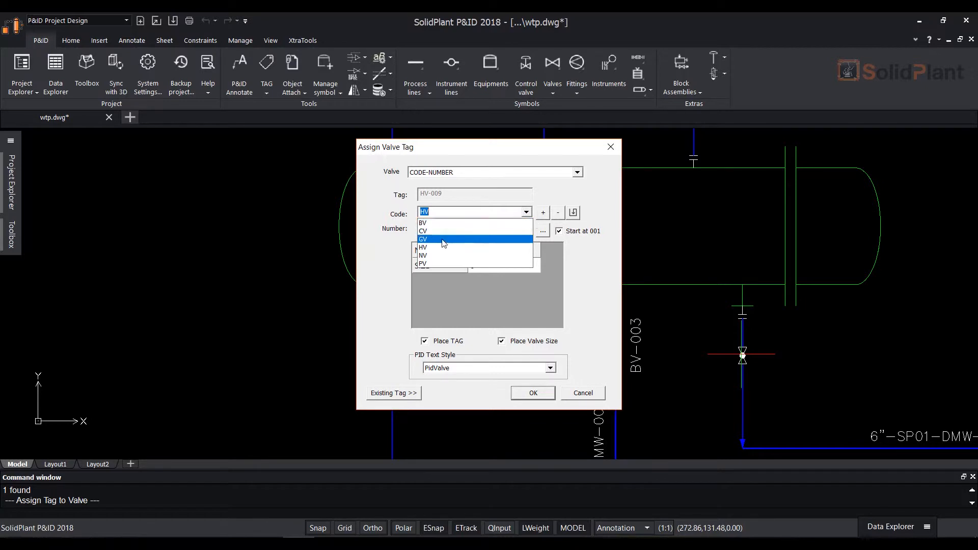
left_click(439, 222)
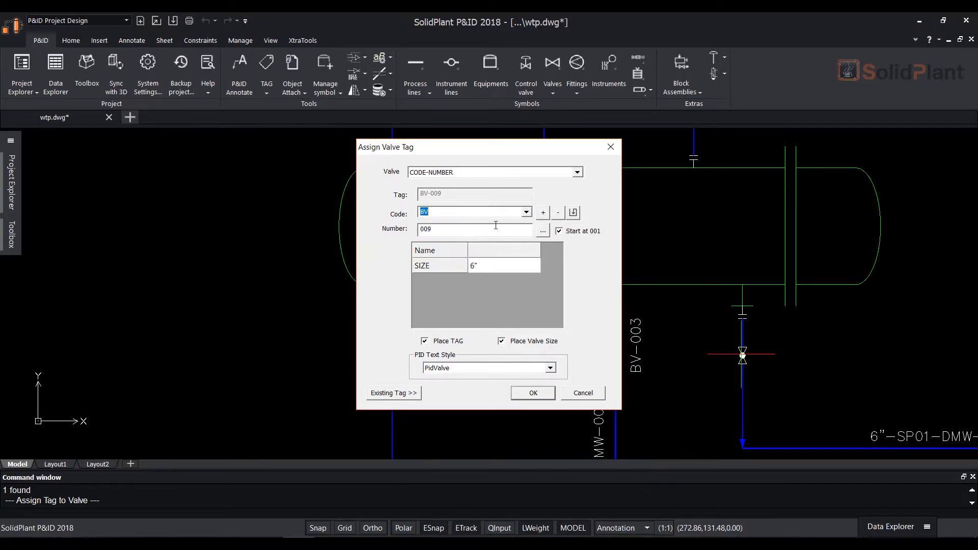
left_click(541, 233)
left_click(541, 397)
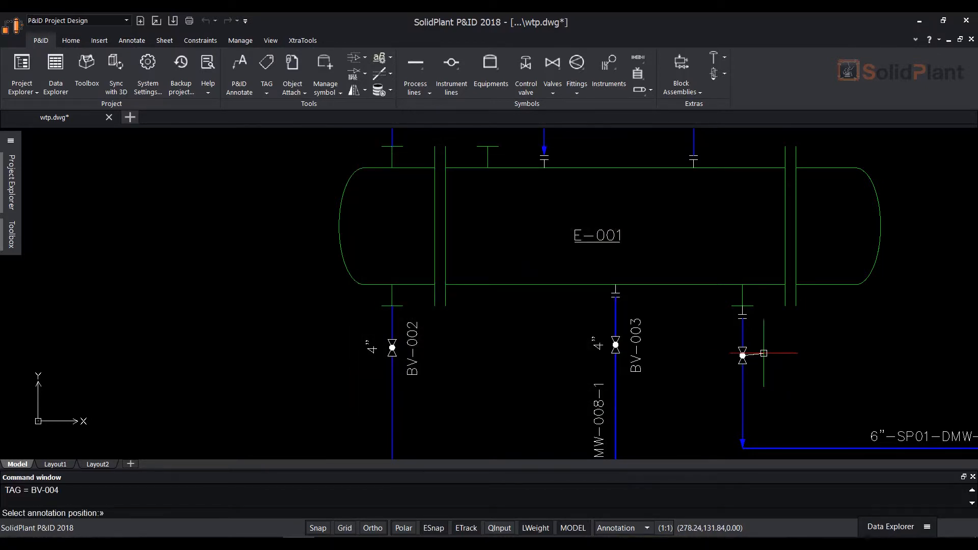
left_click(736, 355)
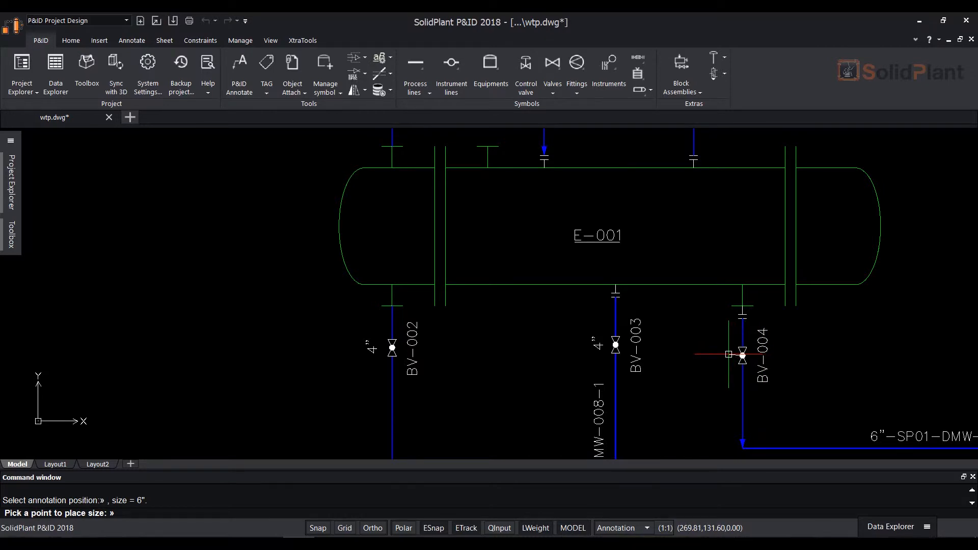
left_click(728, 354)
Tag the valve above the exchanger's top-left nozzle with code HV and a generated number, text right, size left
scroll(776, 343, "down", 2)
middle_click_drag(682, 285, 643, 371)
scroll(567, 304, "up", 1)
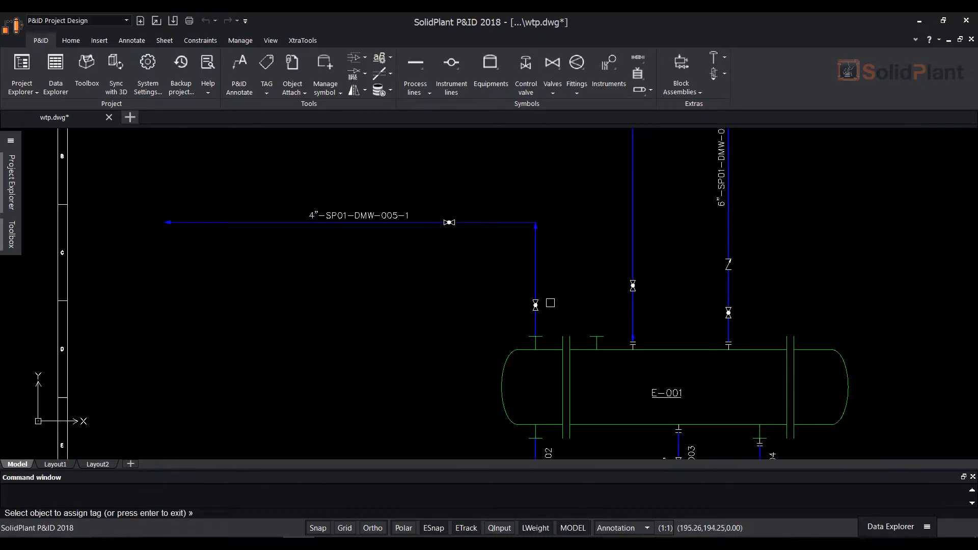
scroll(535, 305, "up", 2)
left_click(534, 307)
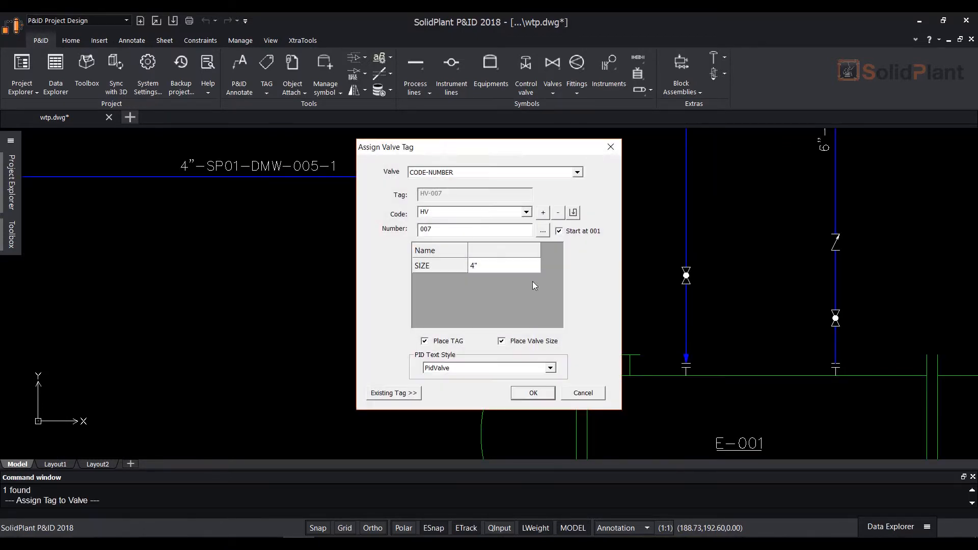
left_click(546, 235)
left_click(539, 401)
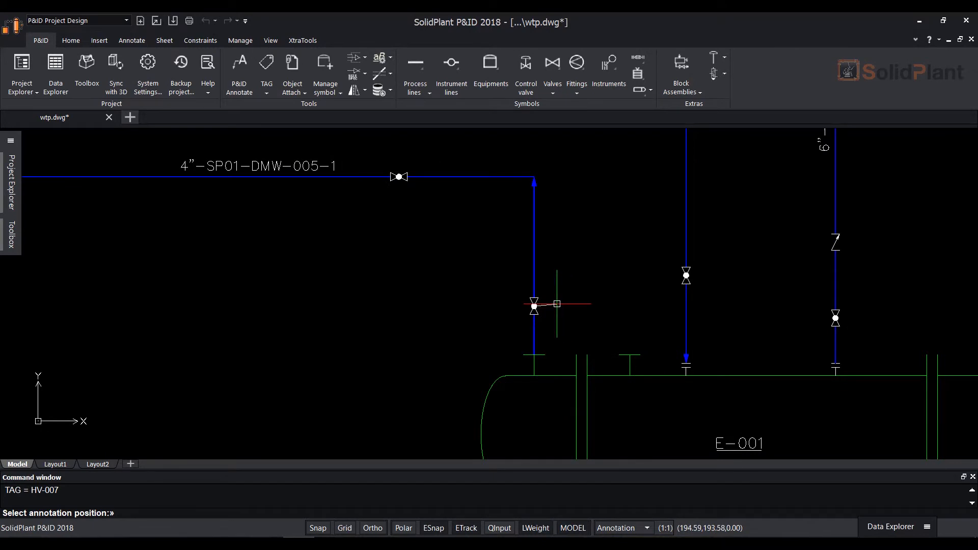
left_click(557, 304)
left_click(516, 306)
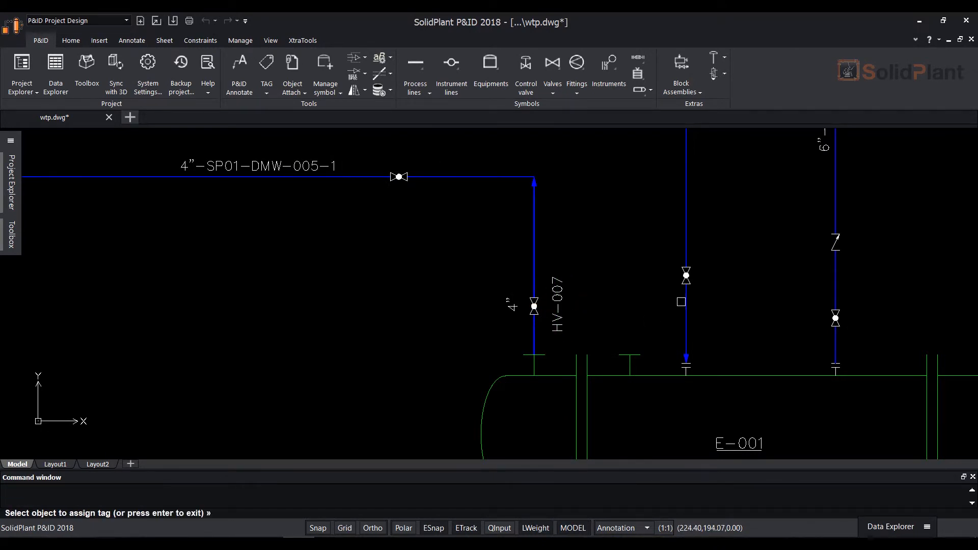
Tag the valve on the vertical inlet line above the exchanger's top-middle nozzle with code HV and a generated number, text right, size left
left_click(686, 276)
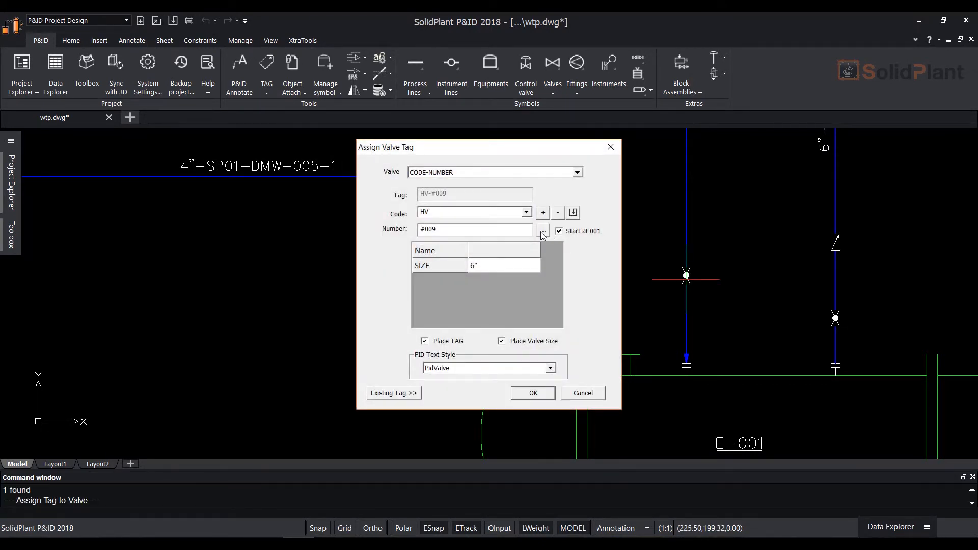
left_click(543, 232)
left_click(533, 392)
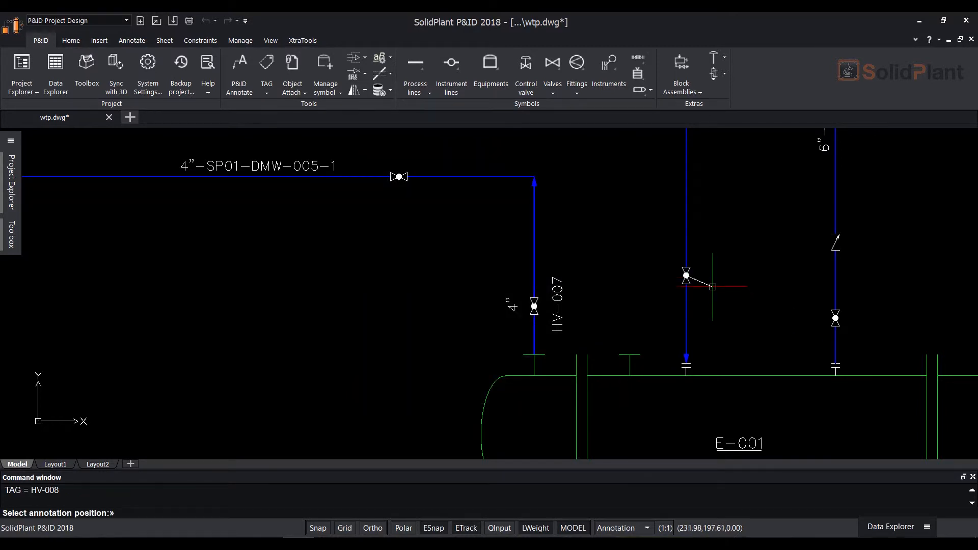
left_click(703, 278)
left_click(669, 277)
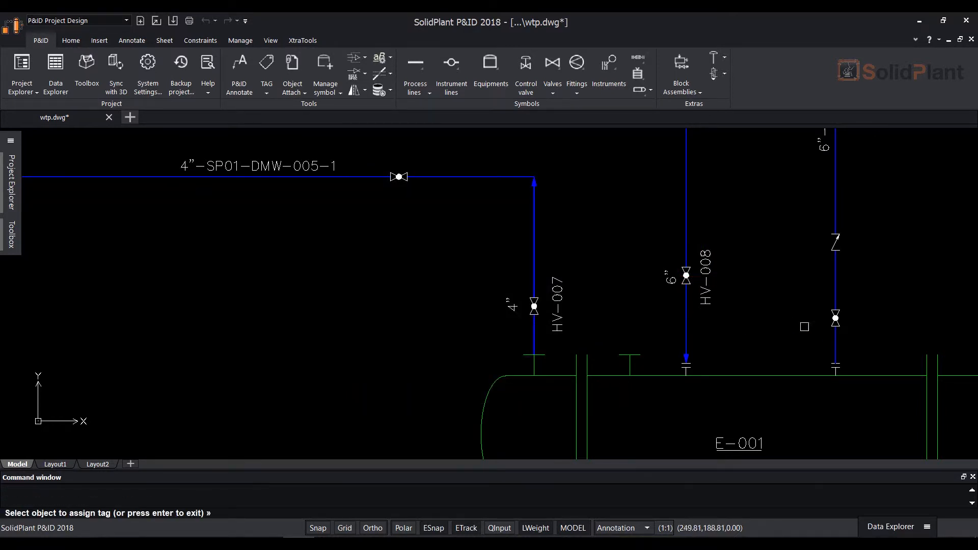
Tag the valve above the exchanger's top-right nozzle as BV-001, placing the tag text right of it and the size left
left_click(835, 319)
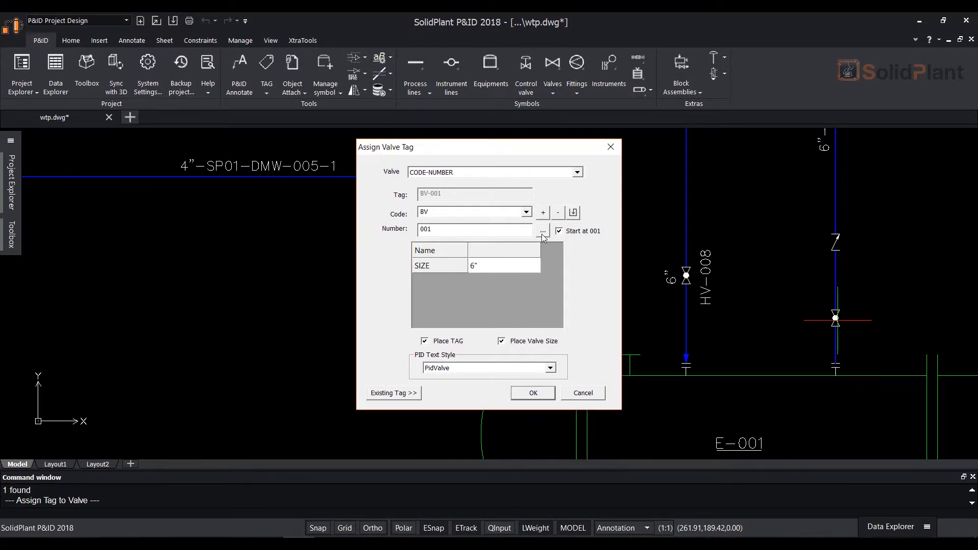
left_click(531, 392)
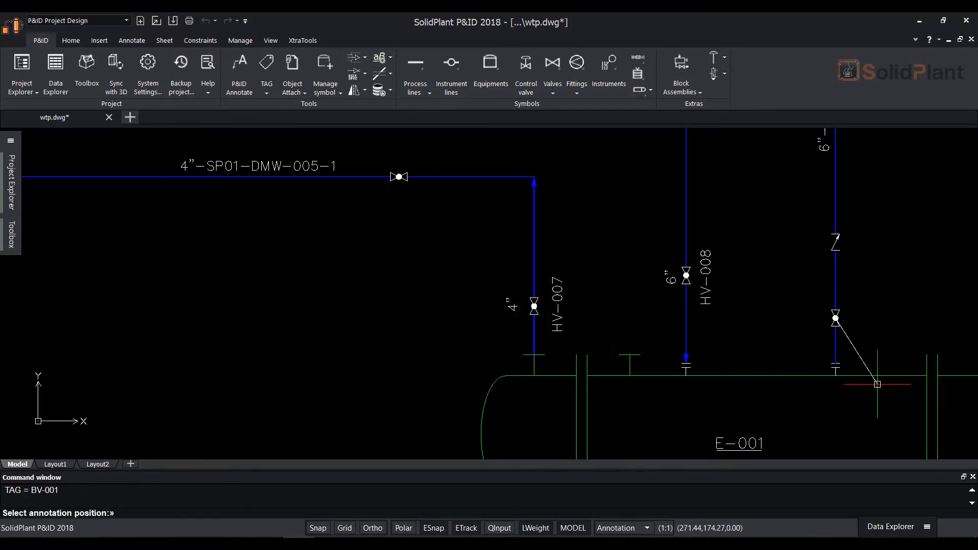
left_click(857, 319)
left_click(813, 320)
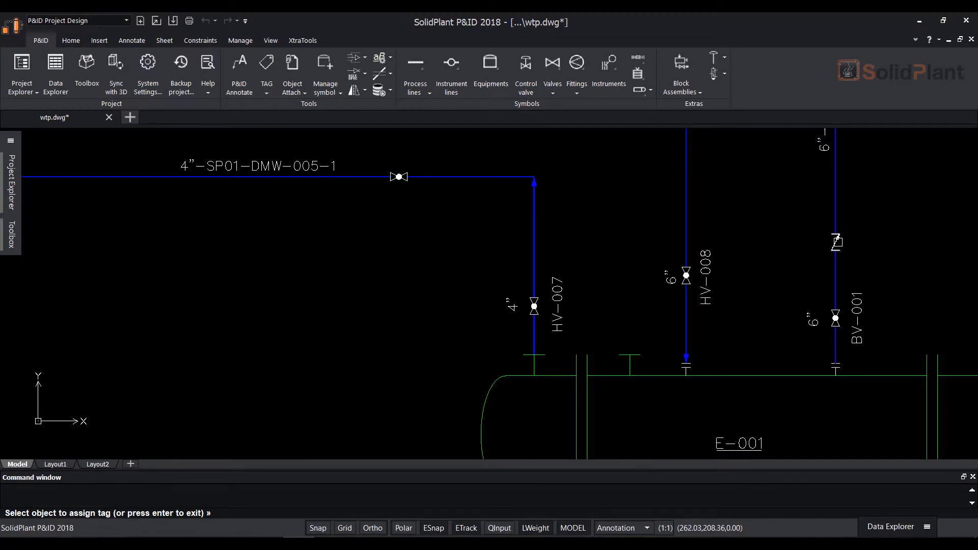
Tag the check valve above BV-001 as CV-001, placing the tag text on its right and the size on its left
left_click(836, 242)
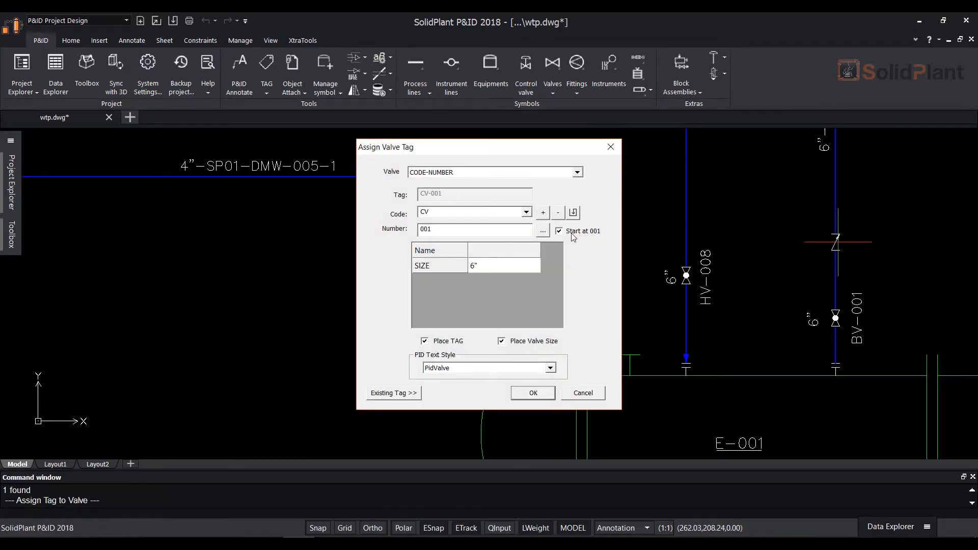
left_click(542, 395)
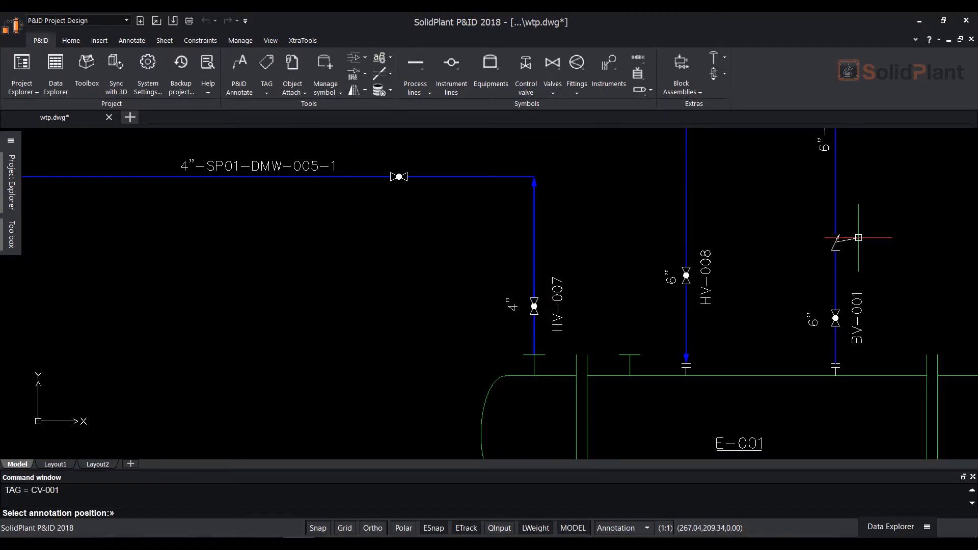
left_click(854, 240)
left_click(827, 240)
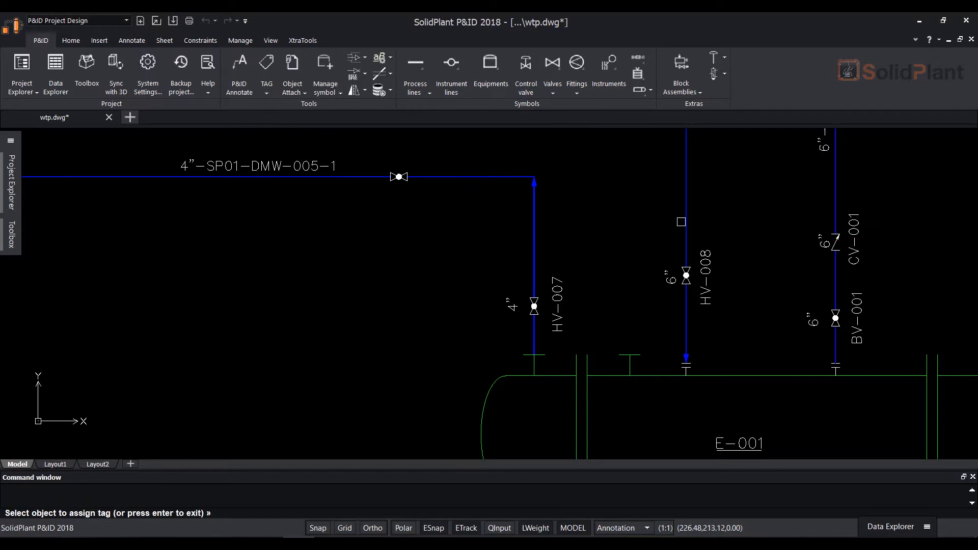
Tag the valve on horizontal line 4"-SP01-DMW-005-1 with code HV and a generated number, tag text below and size above
mouse_move(591, 188)
middle_mouse_down()
mouse_move(584, 208)
mouse_move(514, 264)
middle_mouse_up()
left_click(321, 251)
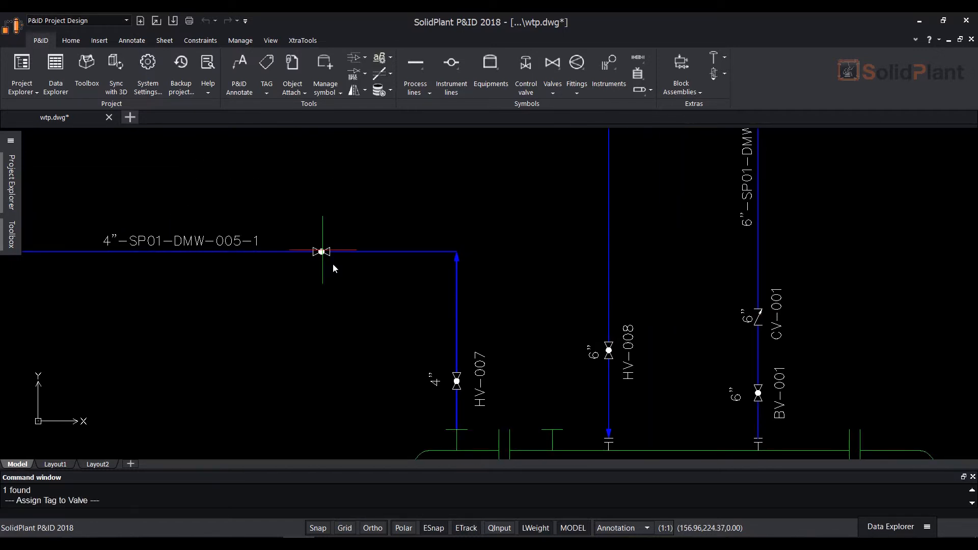
left_click(543, 232)
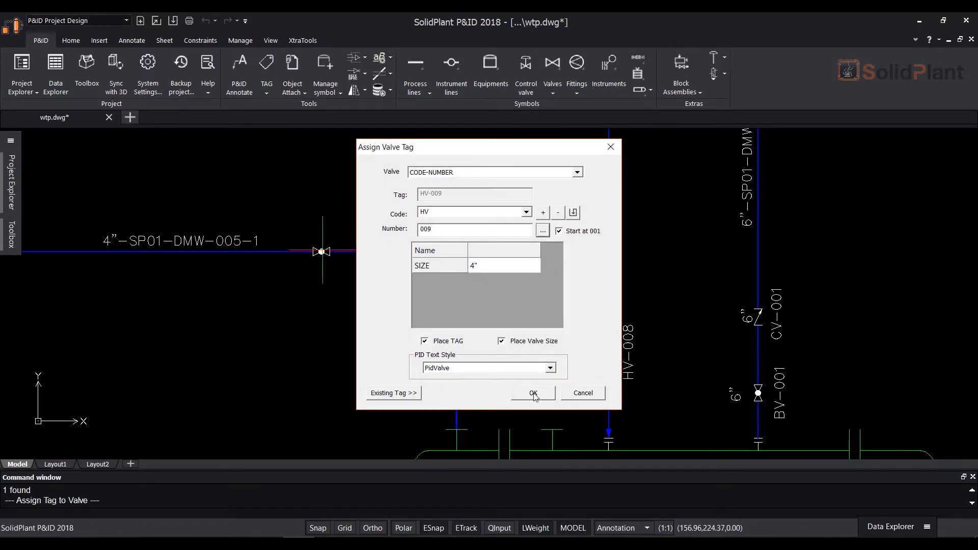
left_click(534, 394)
left_click(321, 268)
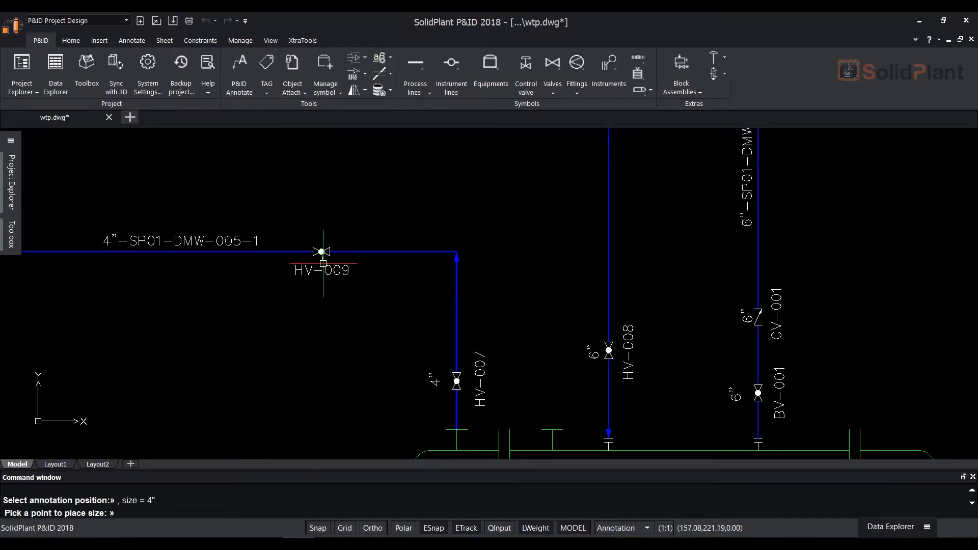
left_click(322, 232)
Tag the valve on horizontal line 6"-SP01-DW-011 with code HV and a generated number, tag text below and size above
scroll(424, 201, "down", 4)
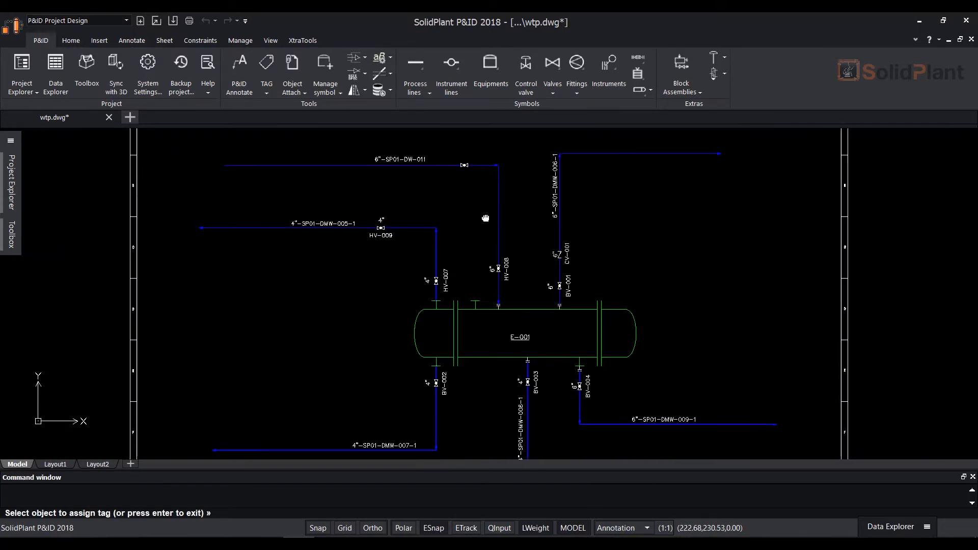
scroll(472, 177, "up", 4)
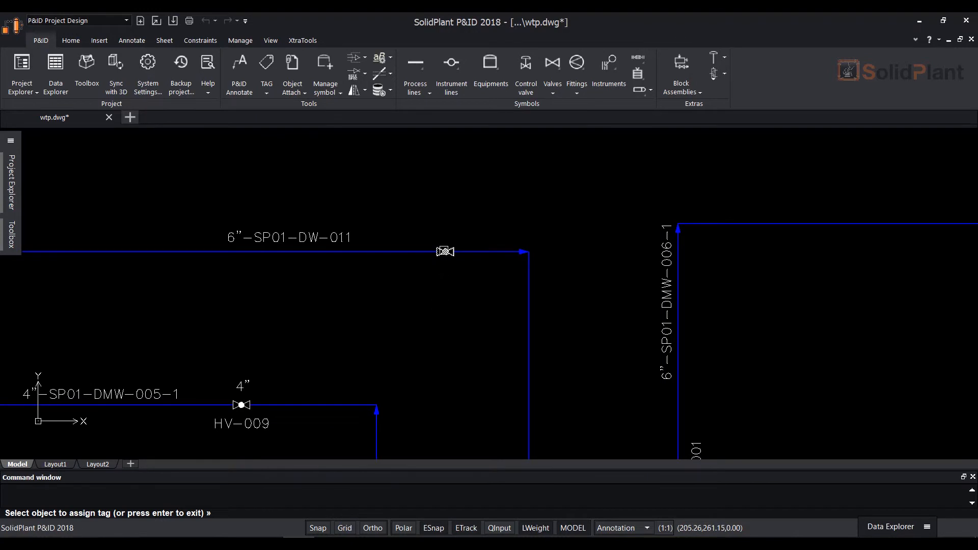
left_click(457, 169)
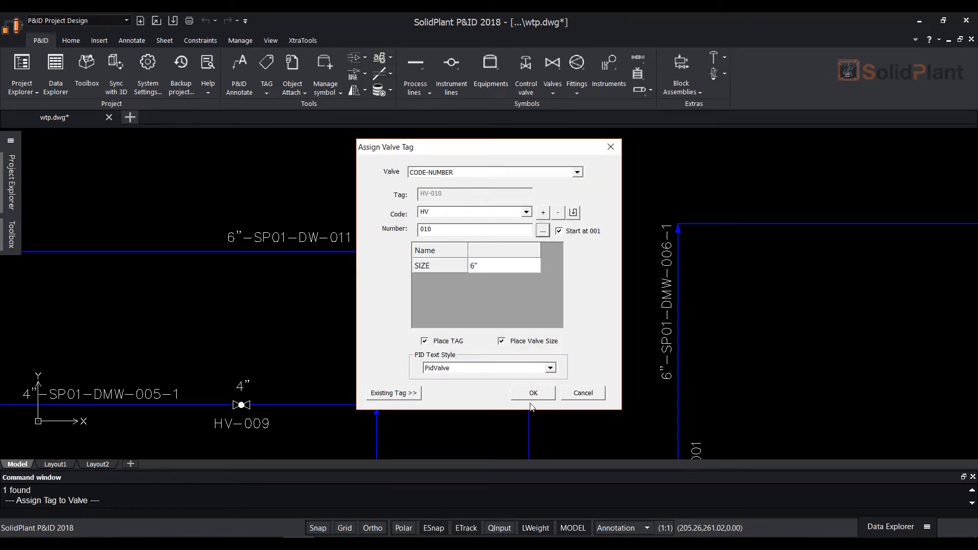
left_click(533, 396)
left_click(446, 270)
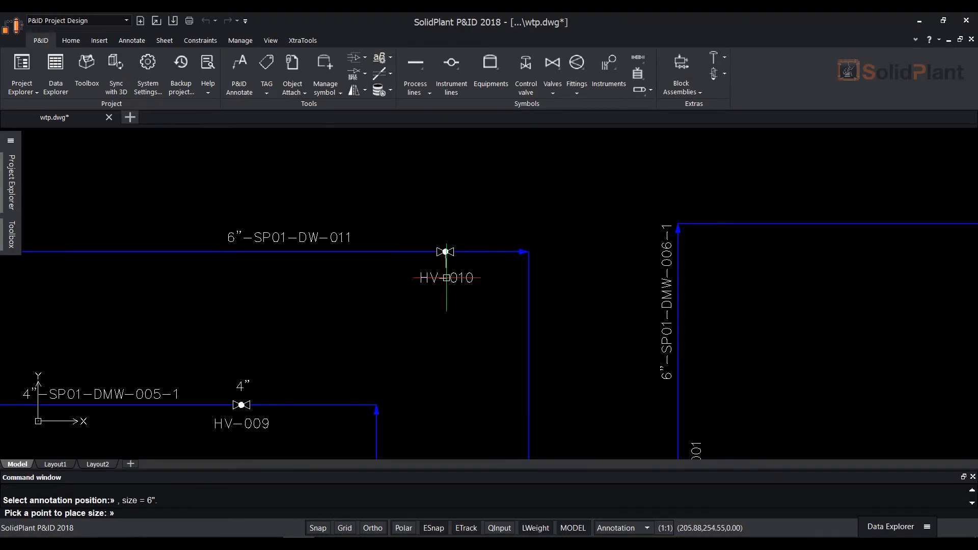
left_click(448, 225)
Start tagging the strainer on line 6"-SP01-DMW-009-1 and add a new fitting code Strainer with the code name New Strainer
scroll(572, 277, "down", 3)
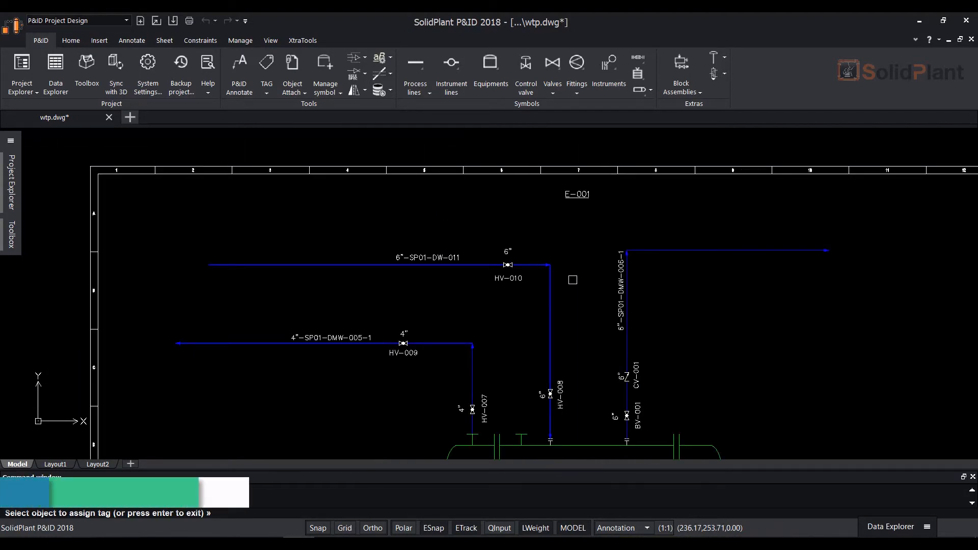
scroll(631, 410, "up", 4)
left_click(265, 95)
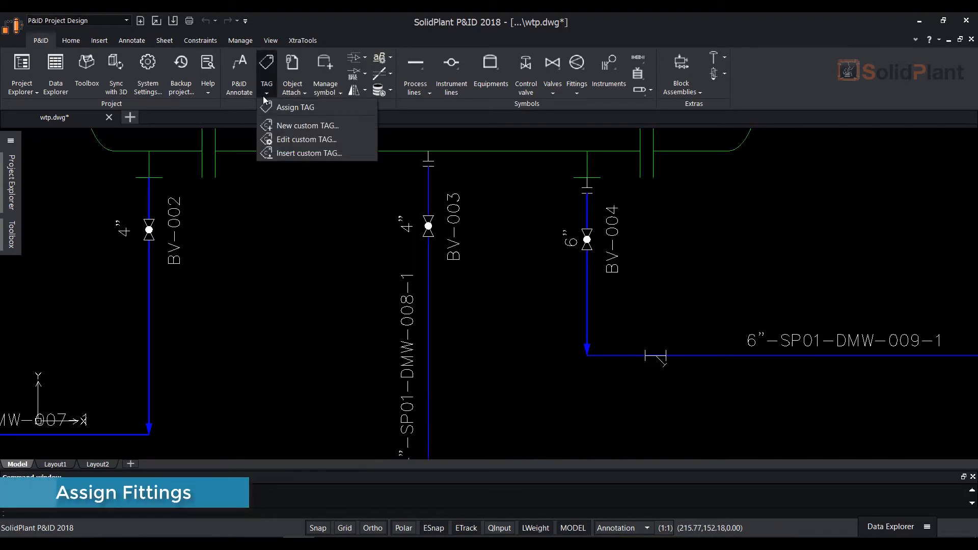
left_click(300, 108)
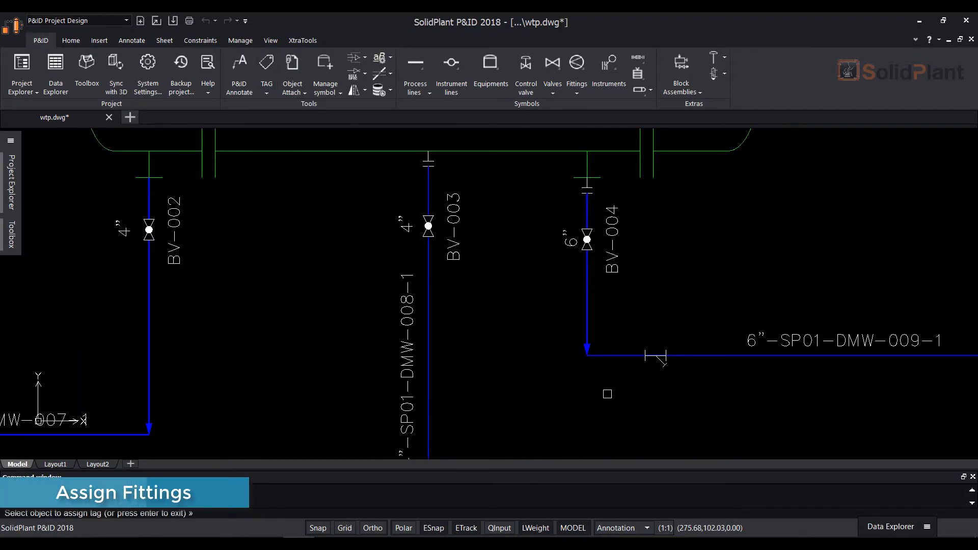
left_click(656, 357)
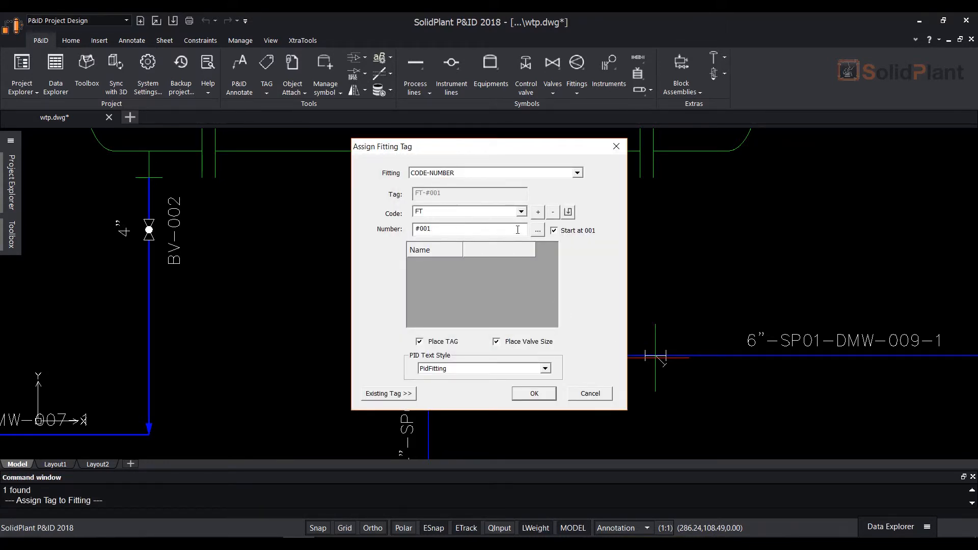
left_click(521, 211)
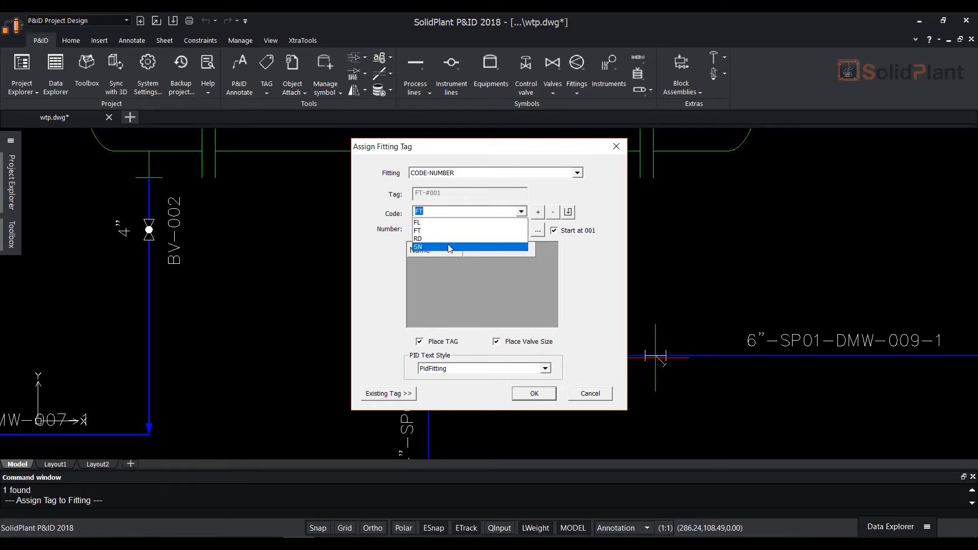
left_click(442, 212)
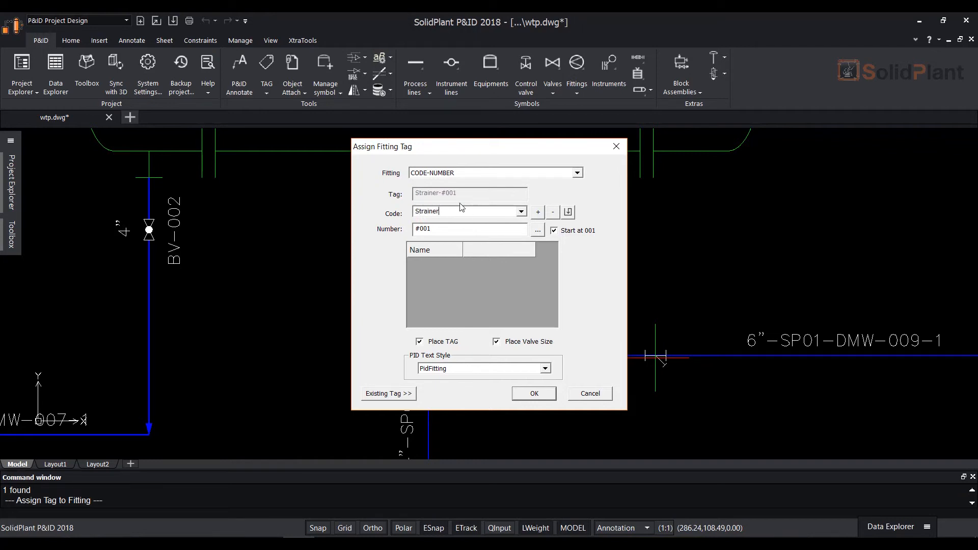
left_click(538, 213)
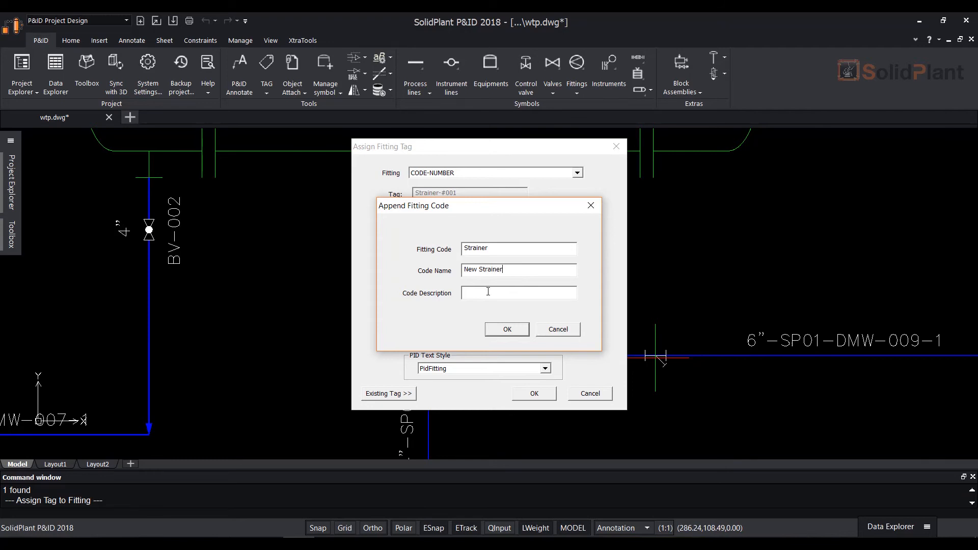
left_click(505, 329)
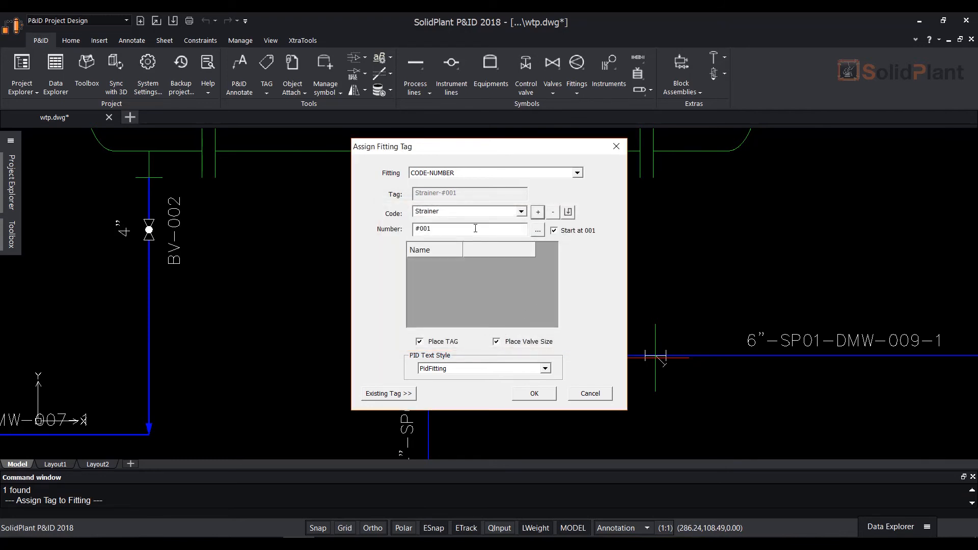
Generate the strainer's tag number and accept the tag, placing its text below the fitting and the size above
left_click(535, 232)
left_click(534, 394)
left_click(657, 388)
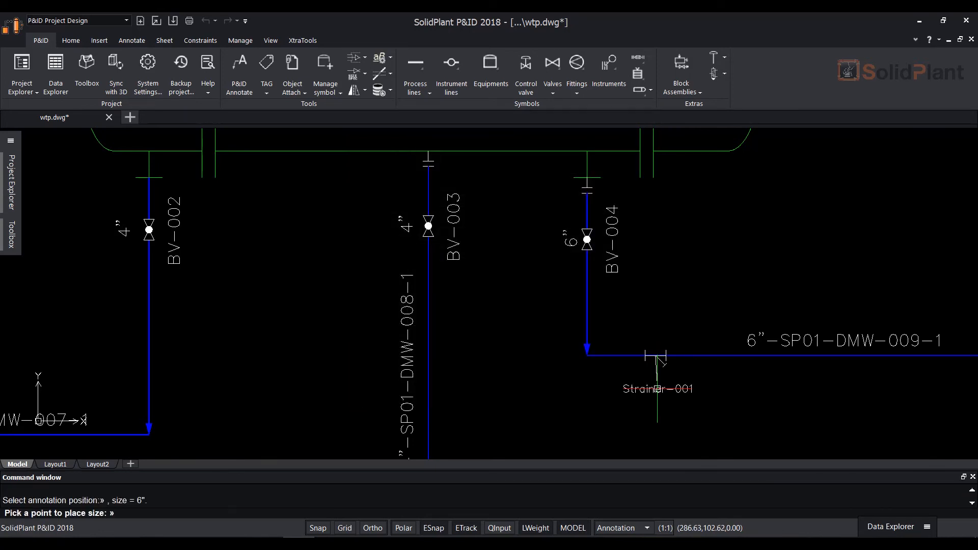
left_click(655, 337)
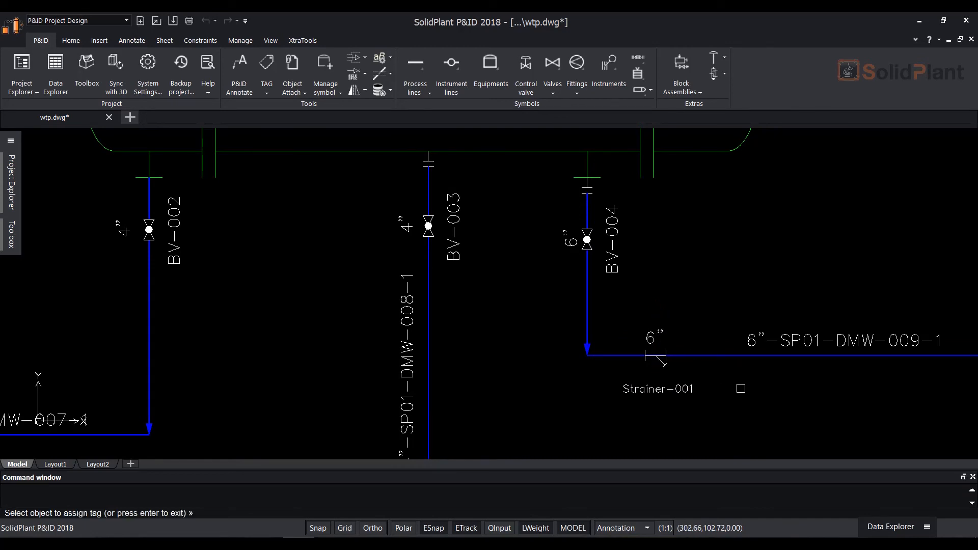
scroll(741, 388, "down", 3)
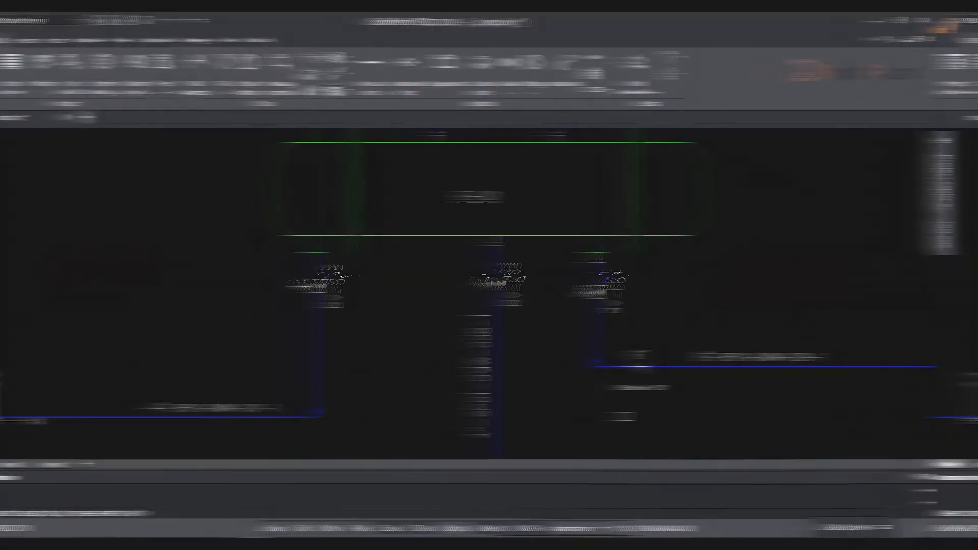